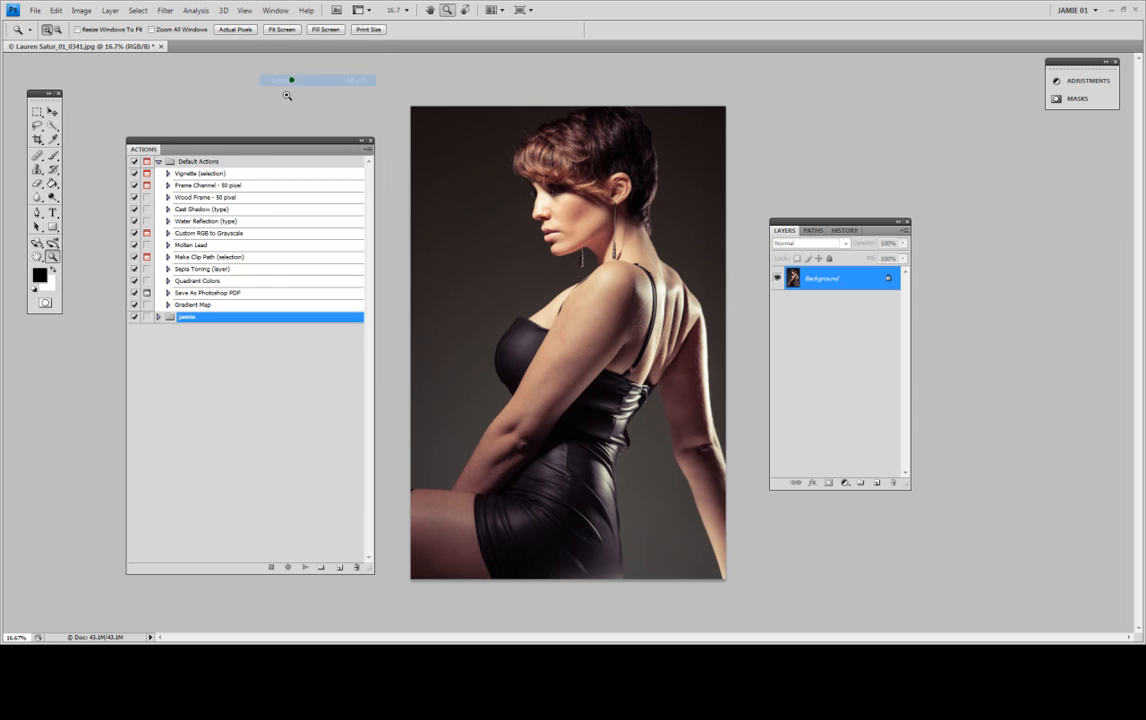
# Step: Move the Actions panel slightly higher and shrink it so it sits clear of the photo
pyautogui.moveTo(248, 136); pyautogui.dragTo(253, 123)
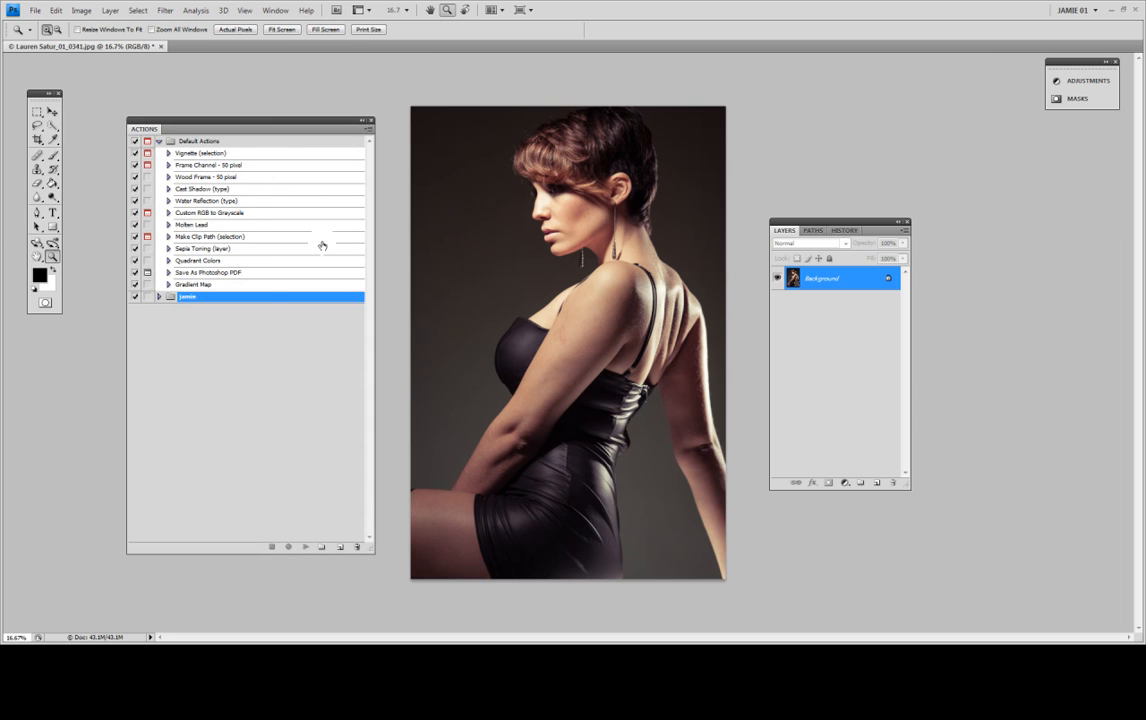
pyautogui.moveTo(371, 548); pyautogui.dragTo(346, 497)
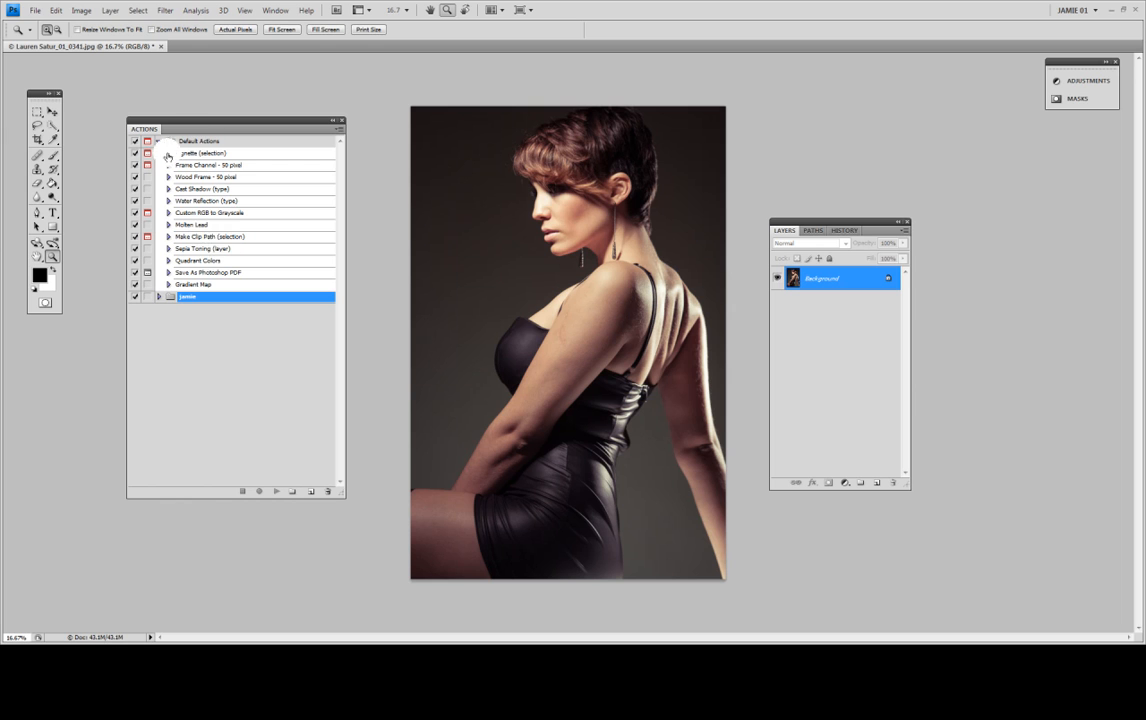
# Step: Expand the Sepia Toning (layer) action to view its commands, play it on the photo, and collapse it
pyautogui.click(195, 248)
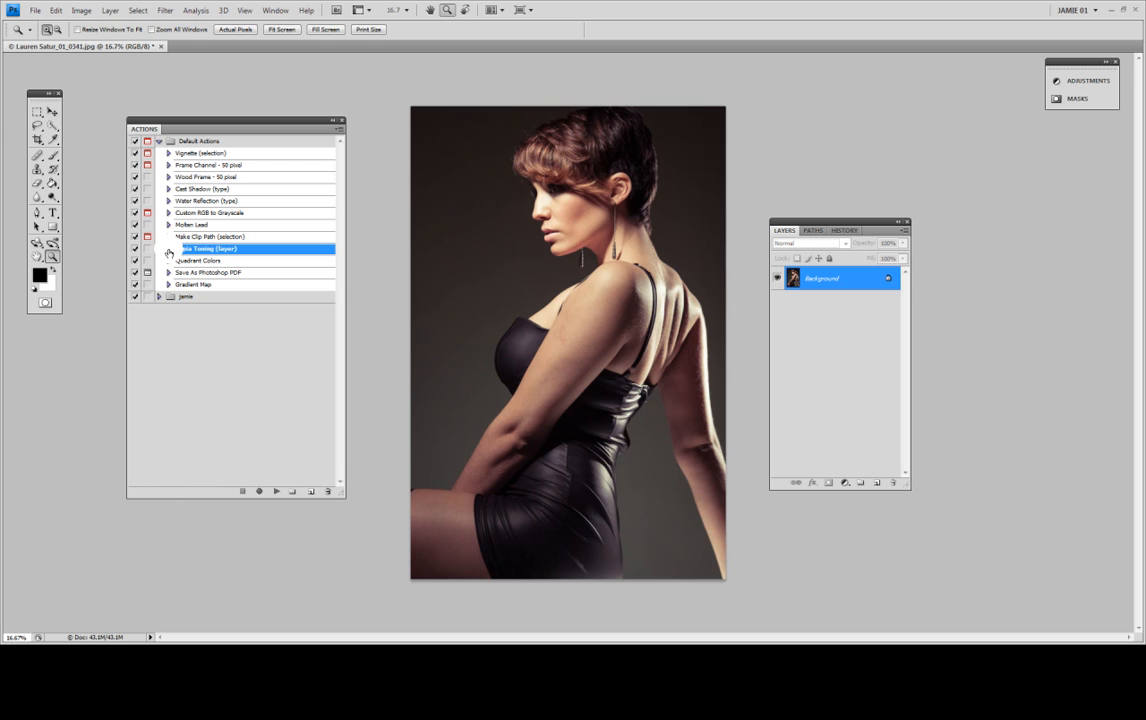
pyautogui.click(168, 250)
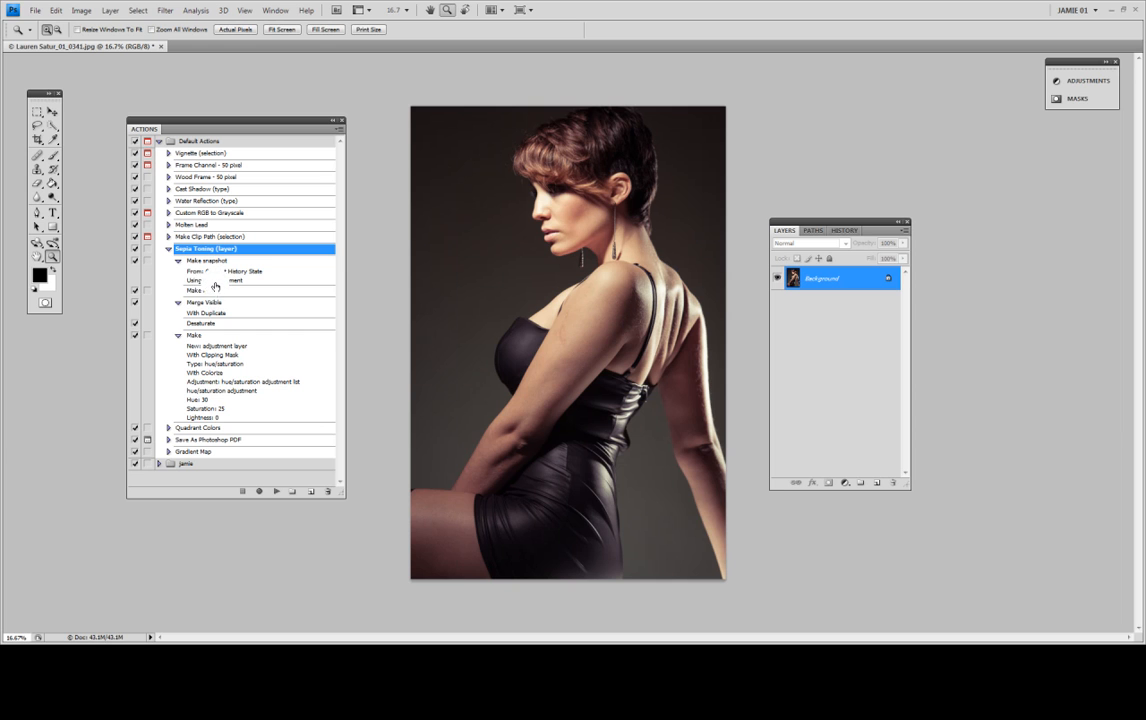
pyautogui.click(274, 492)
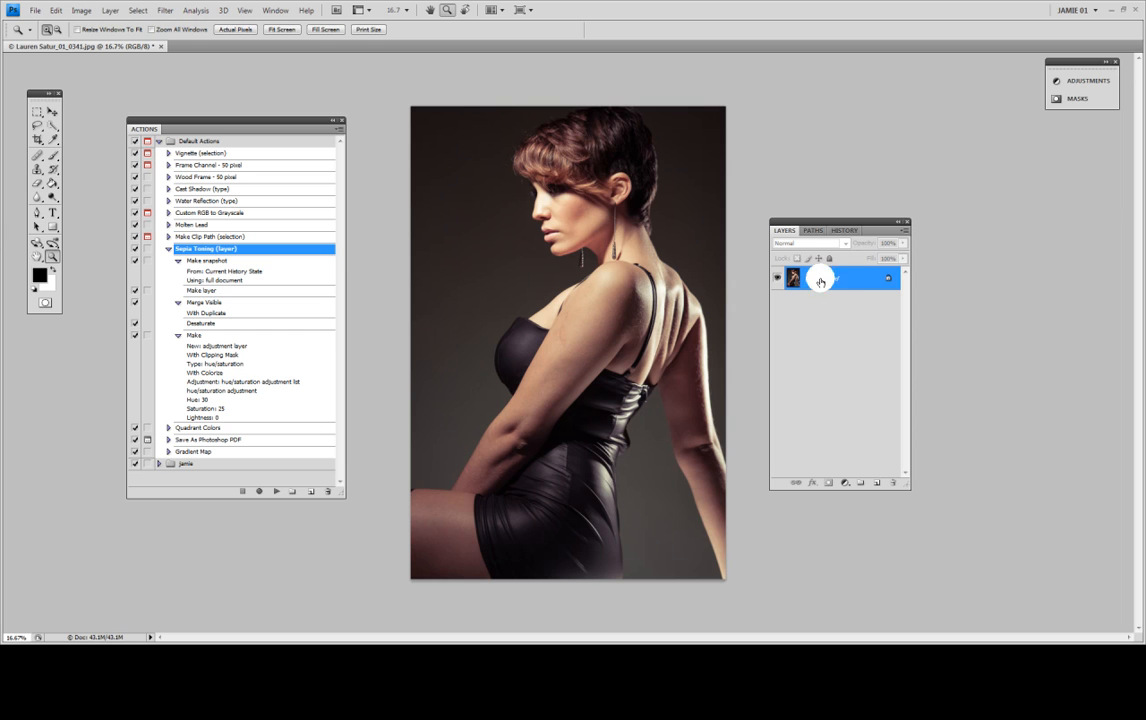
pyautogui.click(274, 492)
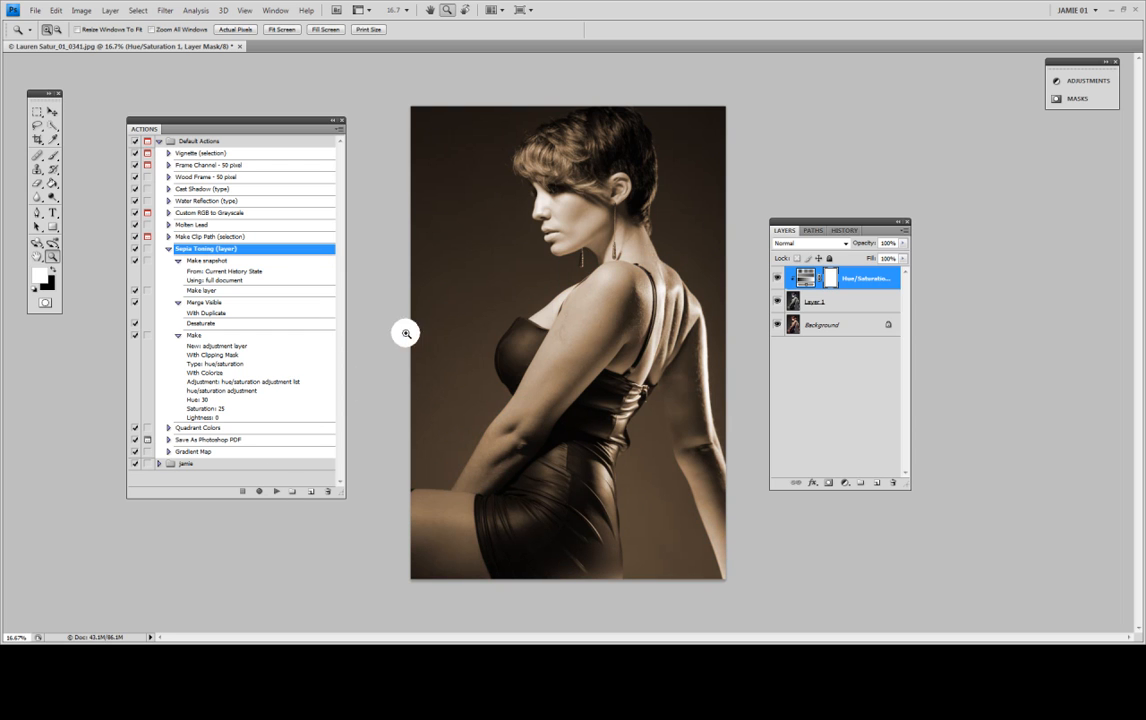
pyautogui.click(168, 249)
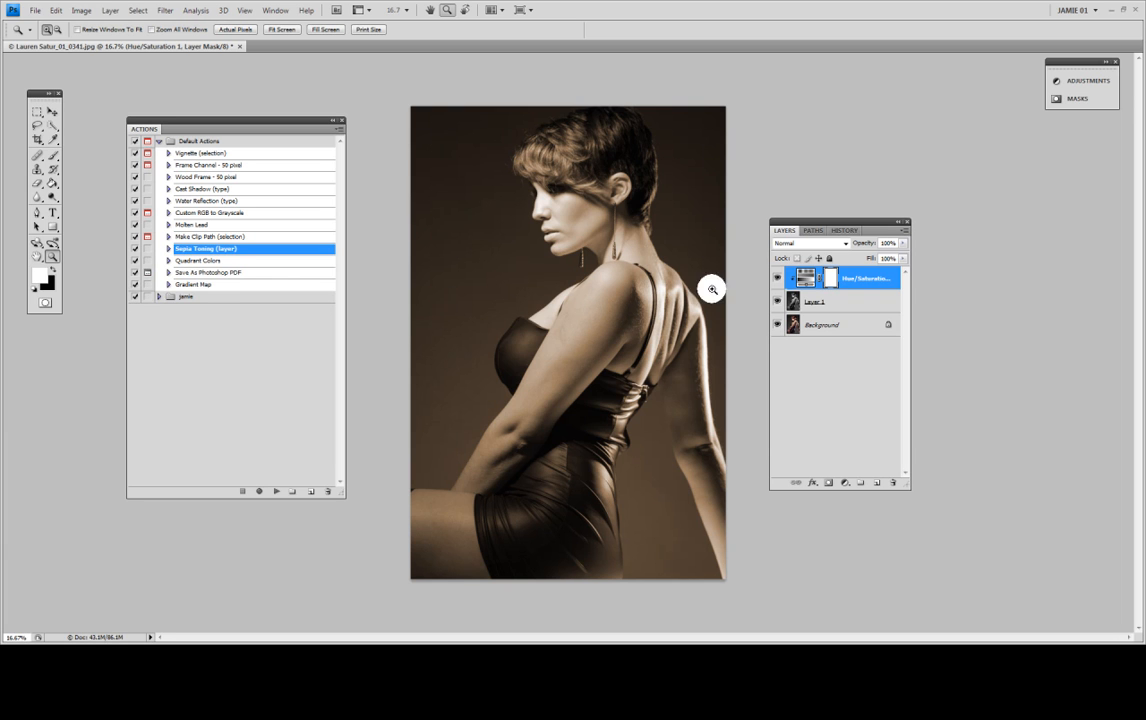
# Step: Revert the photo to its original opening snapshot in the history and return to the layer list
pyautogui.click(845, 230)
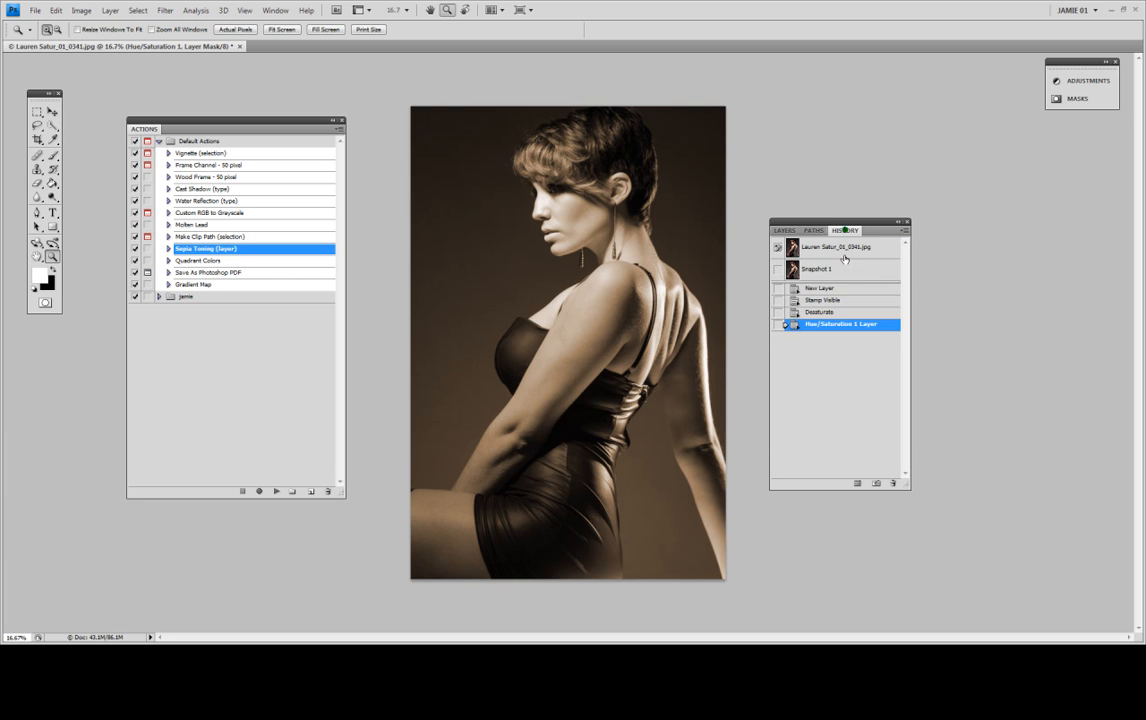
pyautogui.click(788, 245)
pyautogui.click(785, 230)
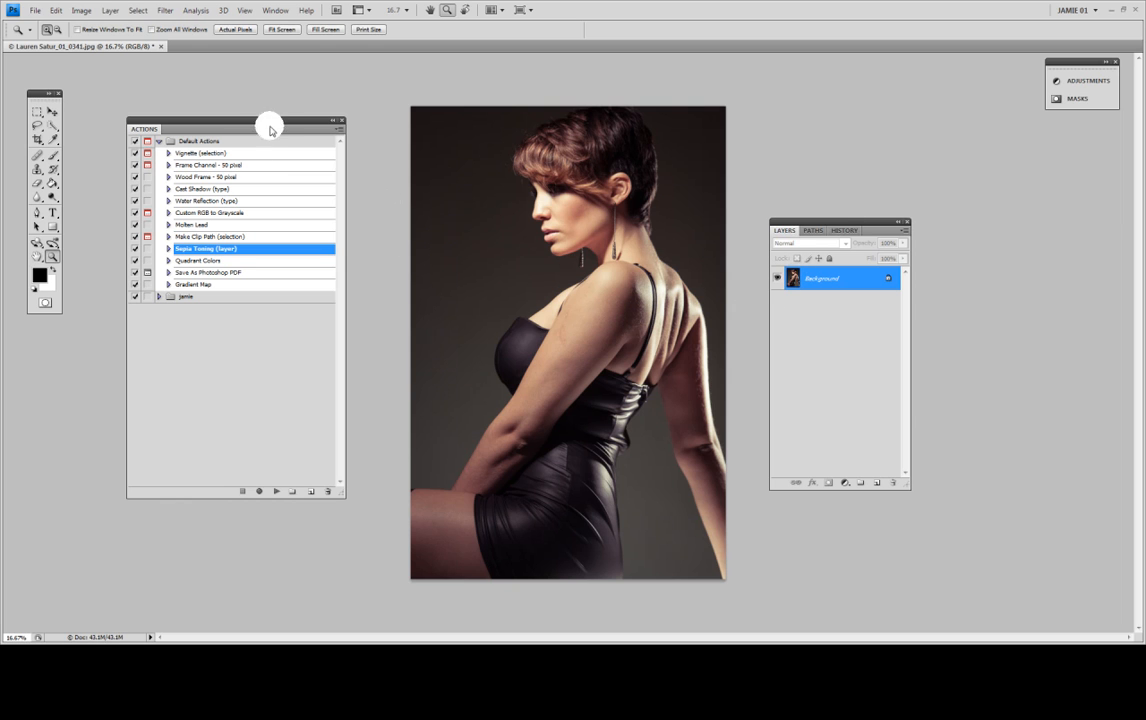
# Step: Examine the recorded commands and settings of the skin smooth action in the custom action set
pyautogui.doubleClick(202, 298)
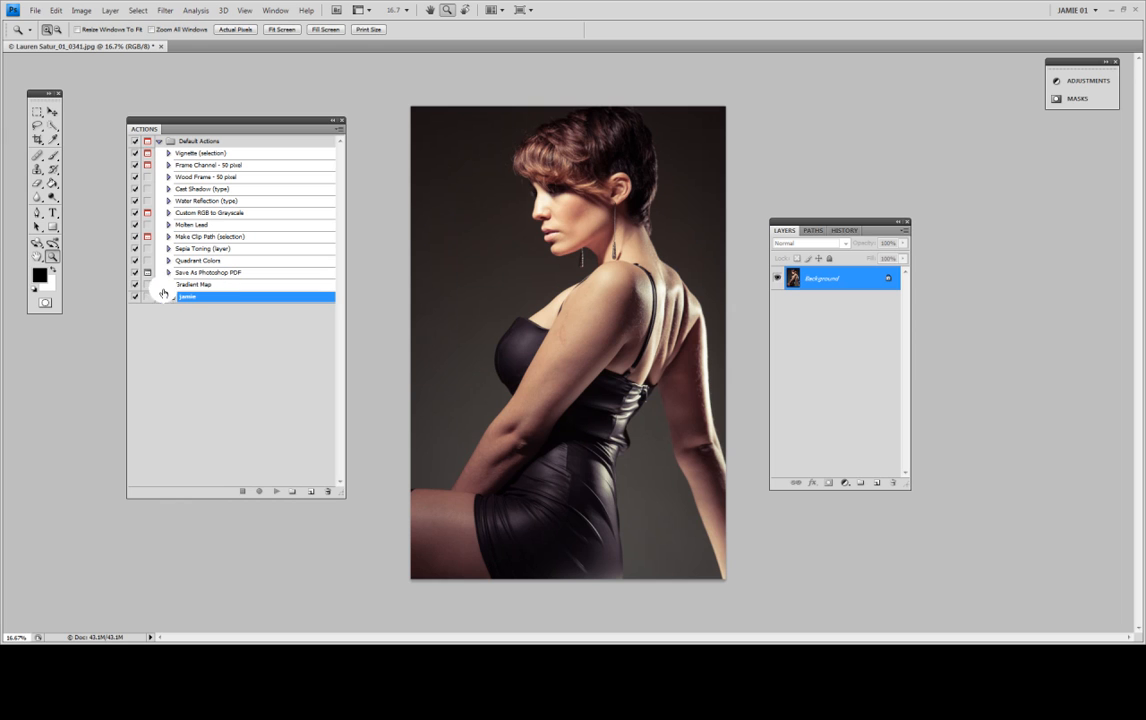
pyautogui.click(159, 297)
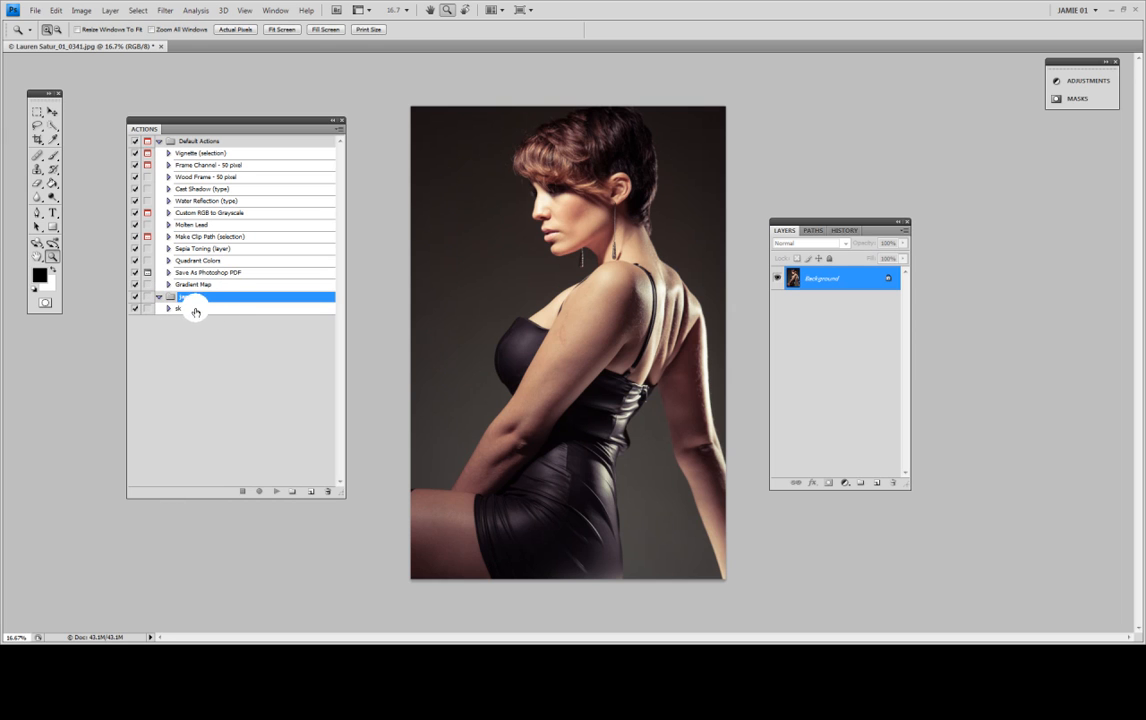
pyautogui.click(168, 308)
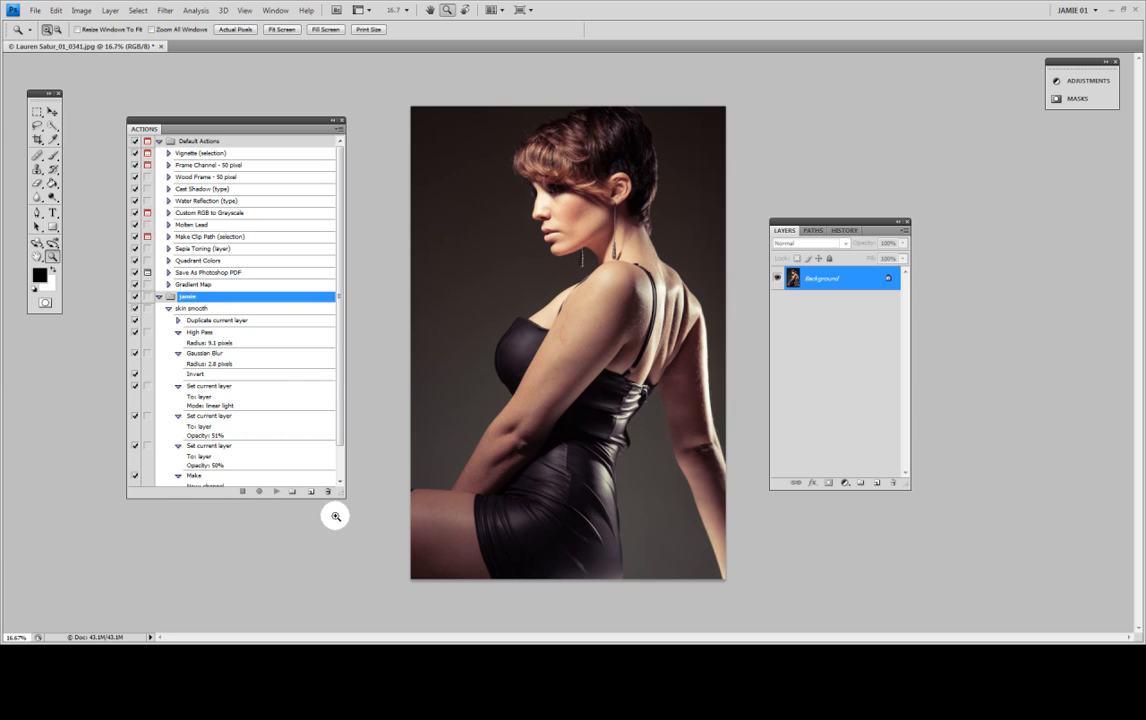
pyautogui.moveTo(340, 493); pyautogui.dragTo(341, 555)
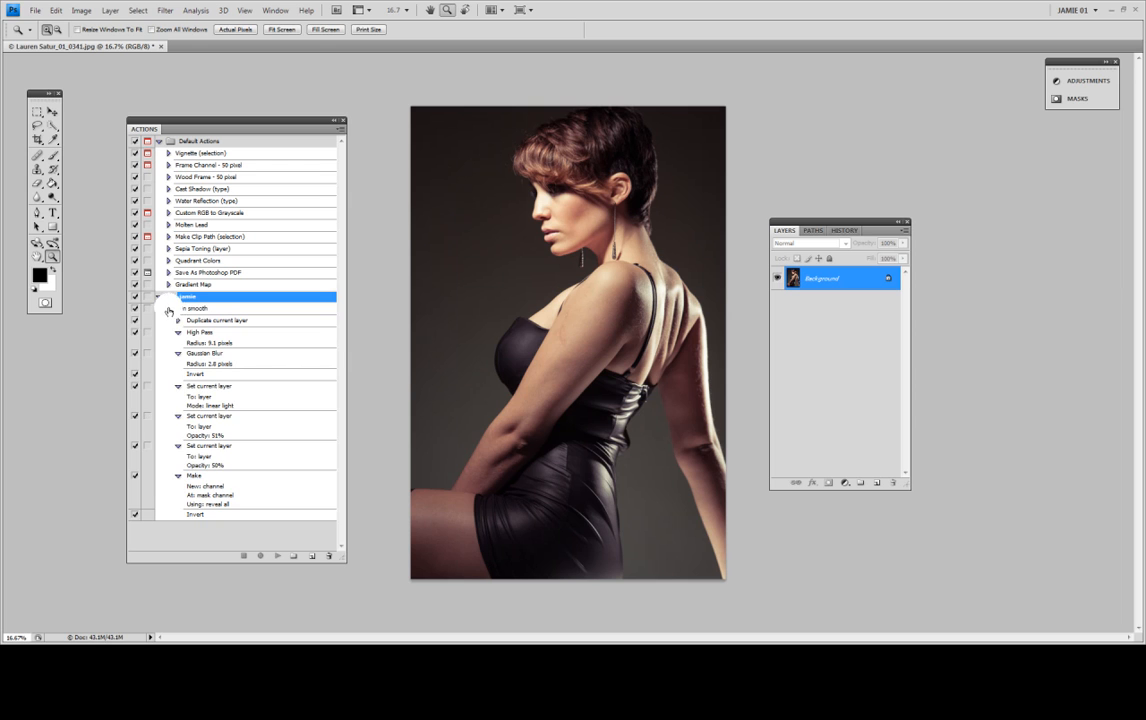
pyautogui.click(168, 309)
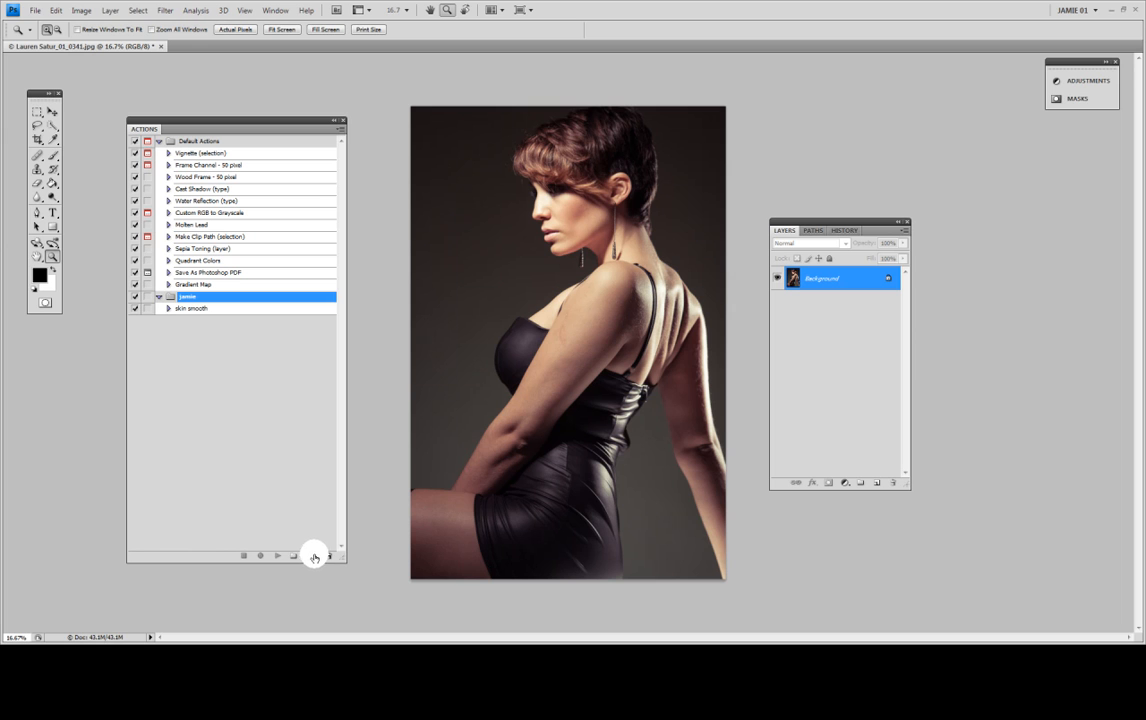
# Step: Create a new action named Action 1 in the custom action set and start recording it
pyautogui.click(340, 131)
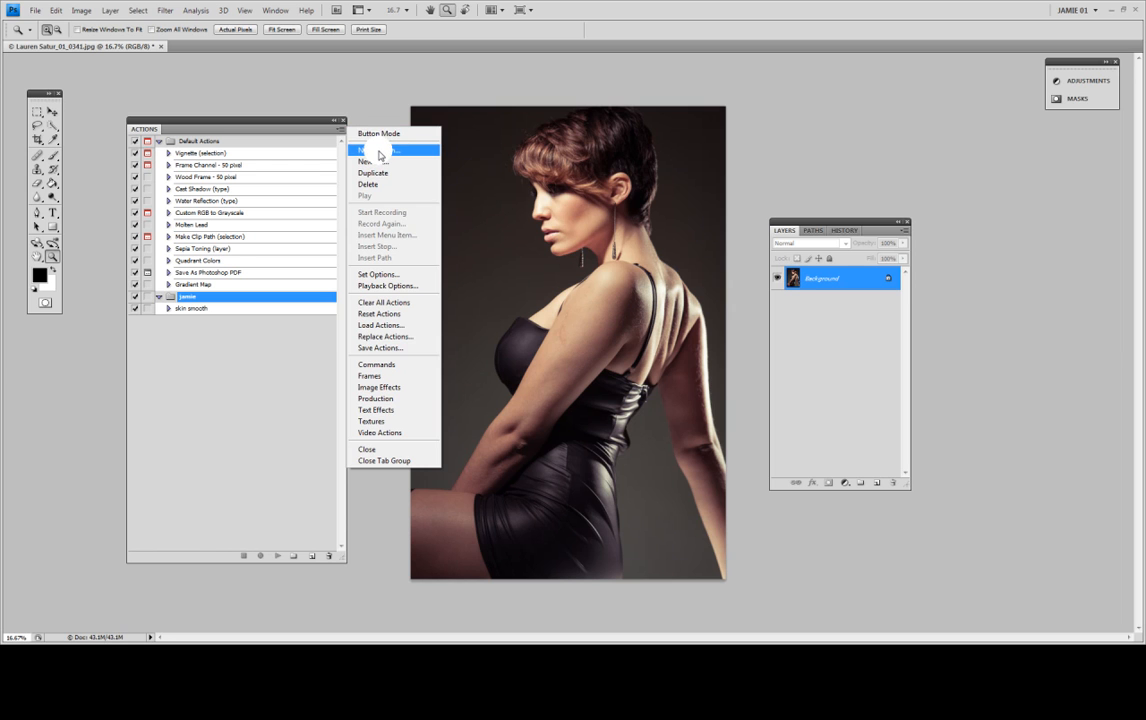
pyautogui.click(379, 153)
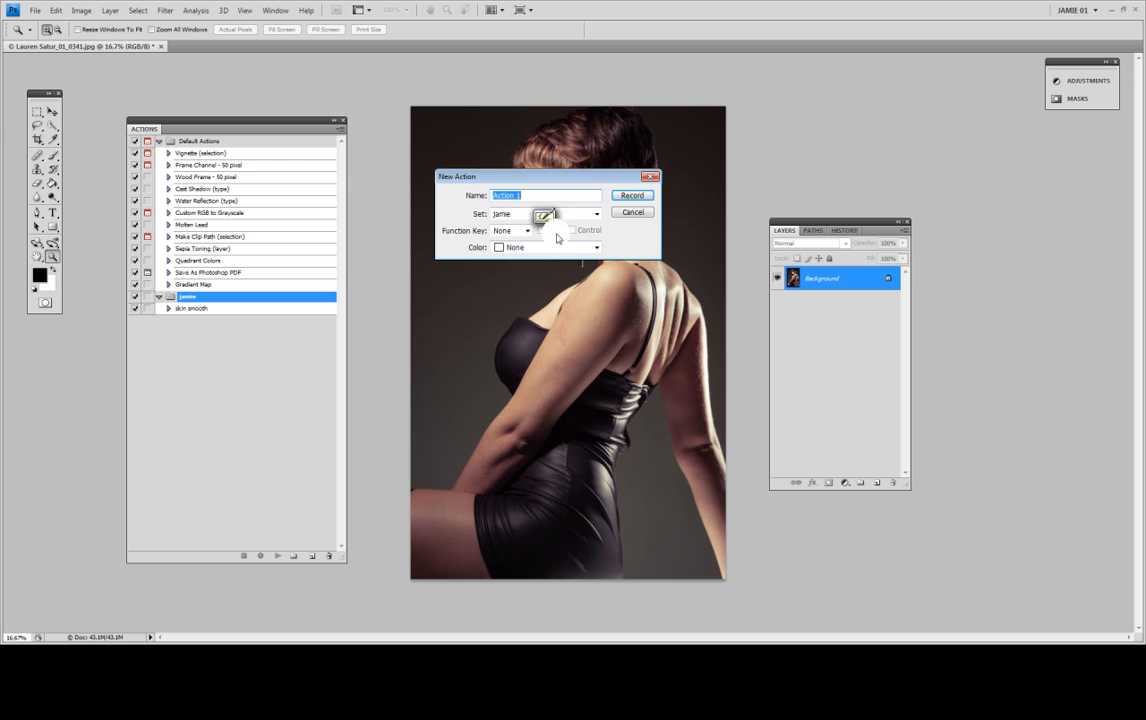
pyautogui.click(633, 196)
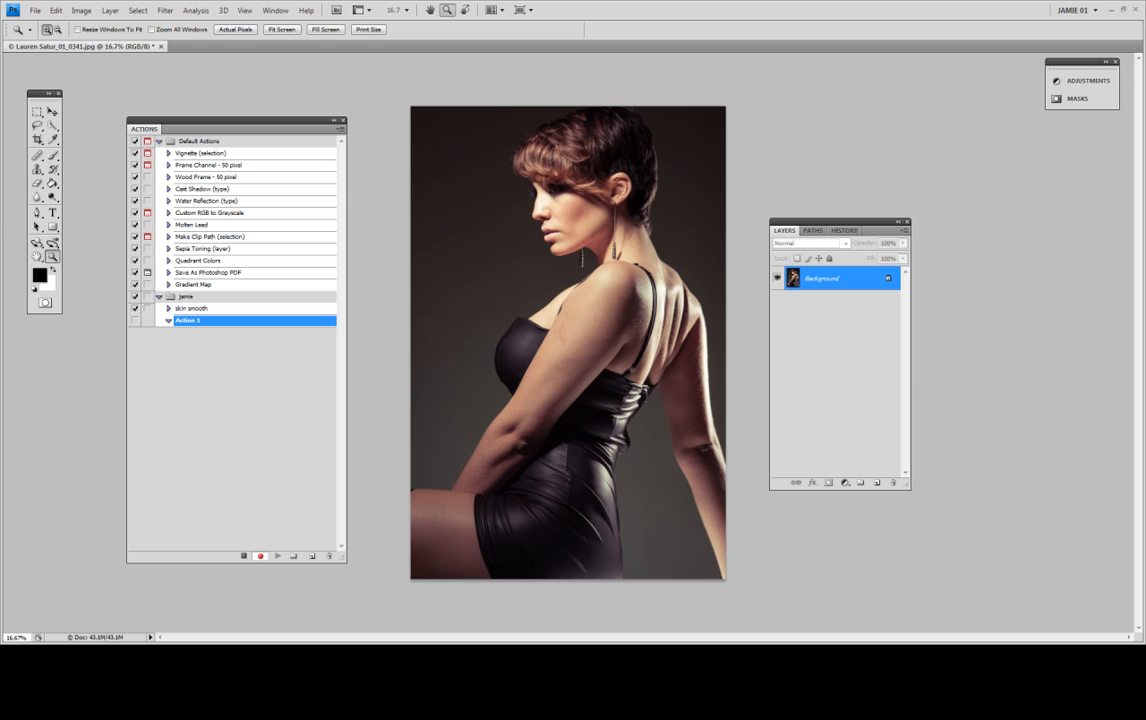
# Step: Duplicate the Background layer, keeping the default name Background copy
pyautogui.rightClick(833, 281)
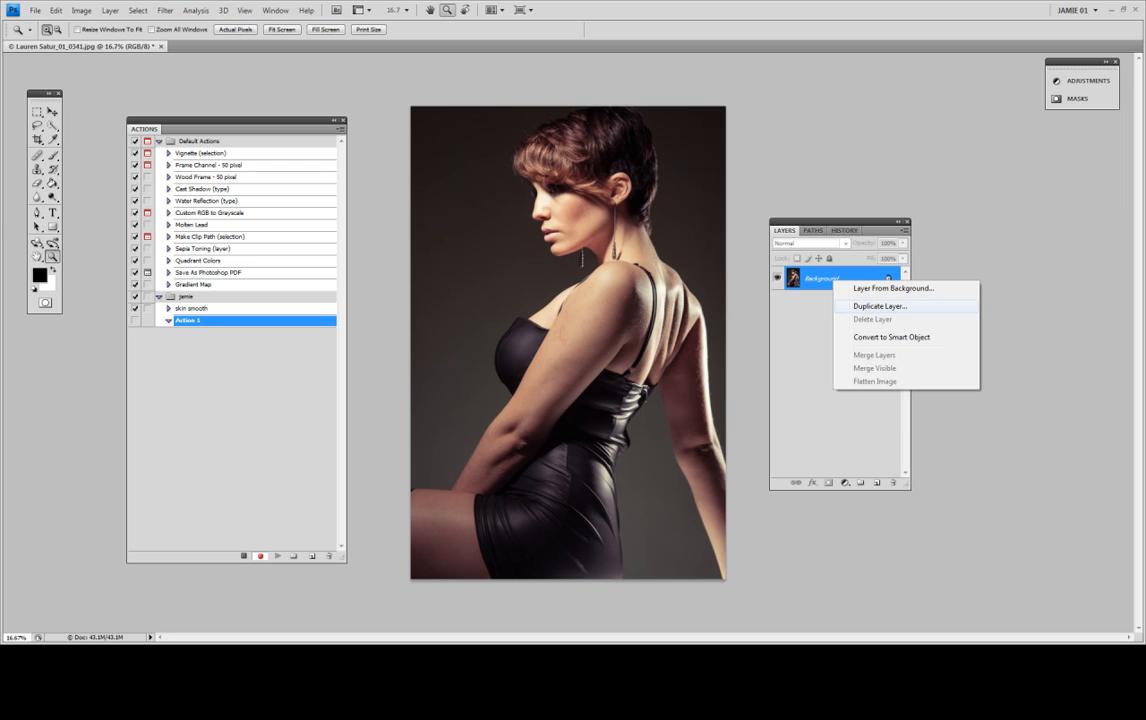
pyautogui.click(880, 306)
pyautogui.click(675, 193)
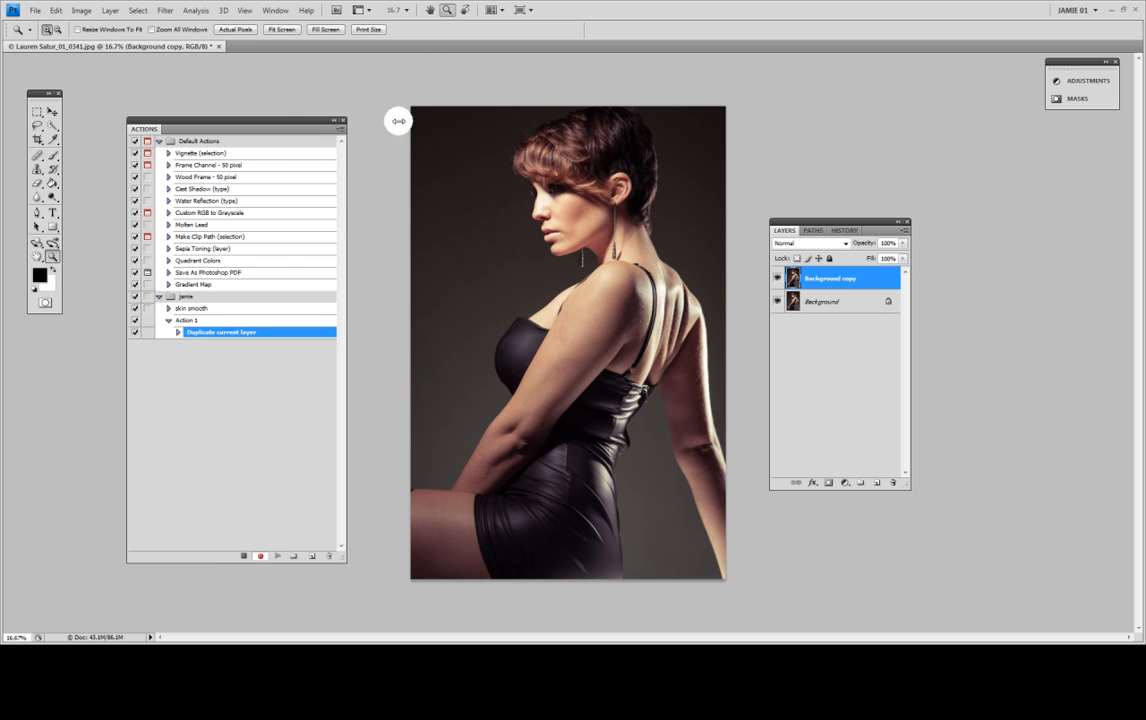
# Step: Apply a High Pass filter with a radius of 9.0 pixels to the Background copy layer
pyautogui.click(165, 10)
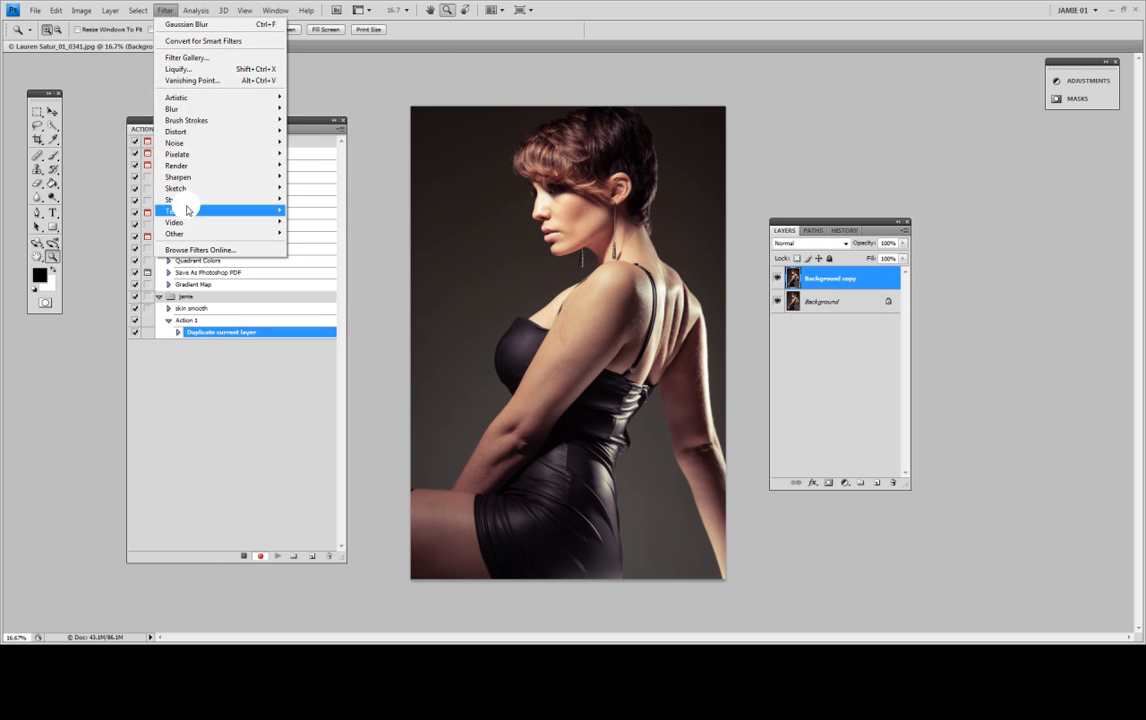
pyautogui.moveTo(274, 236)
pyautogui.click(319, 250)
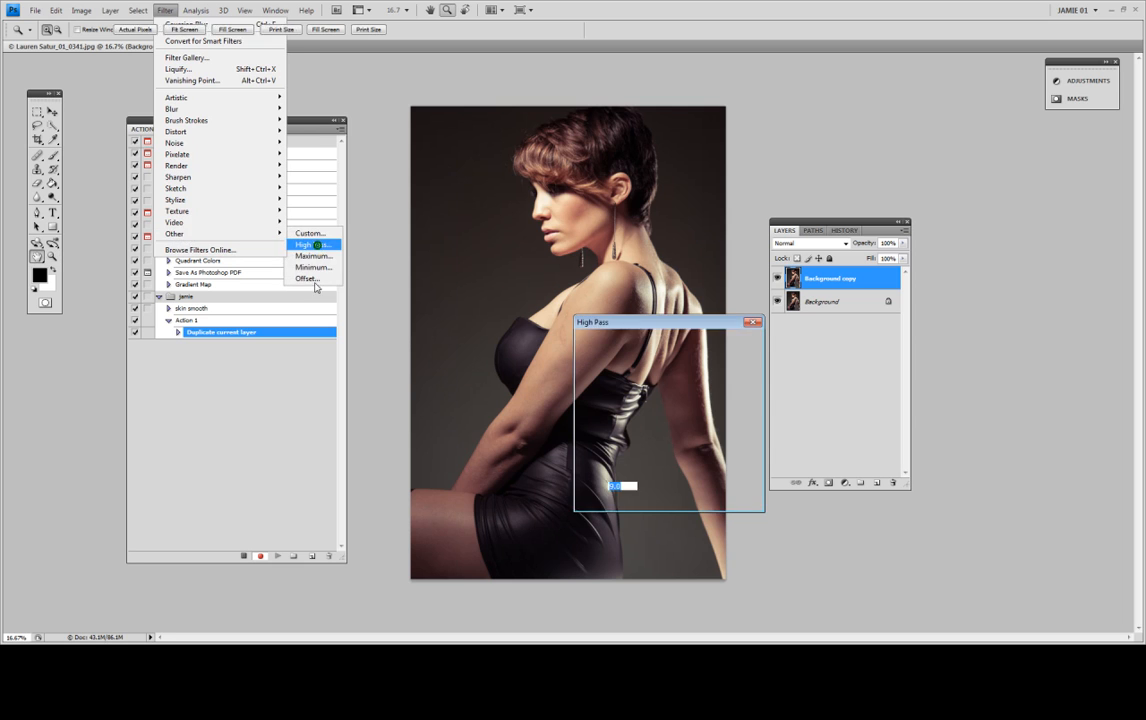
pyautogui.write('9.0')
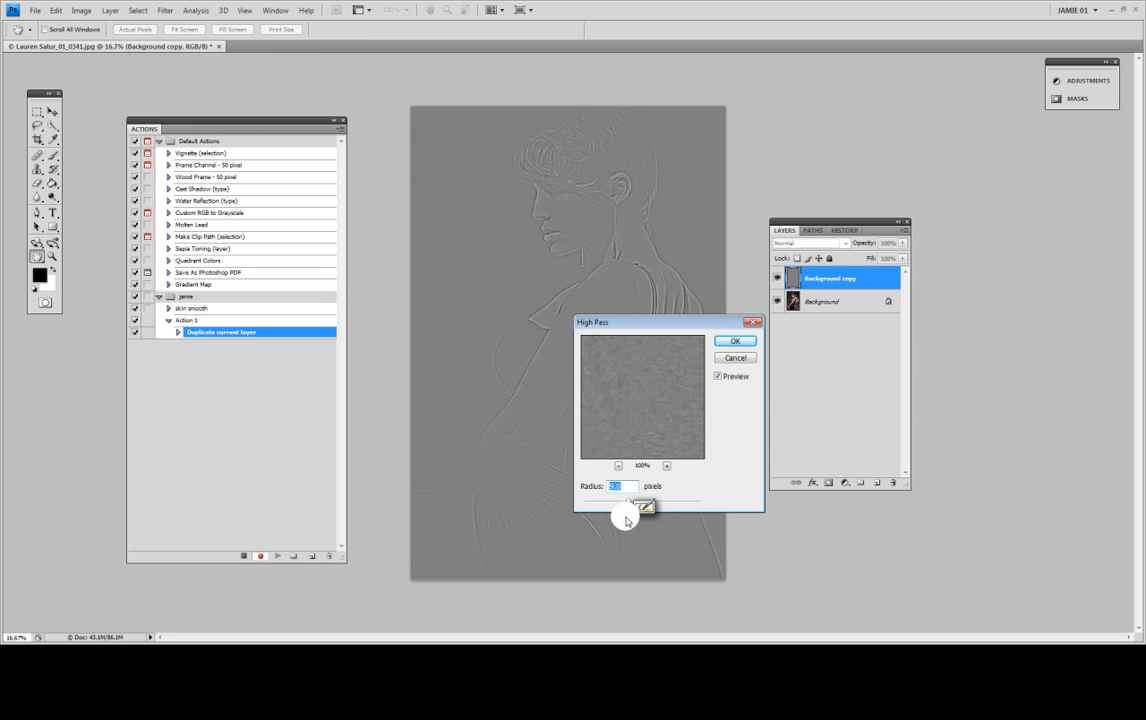
pyautogui.click(736, 342)
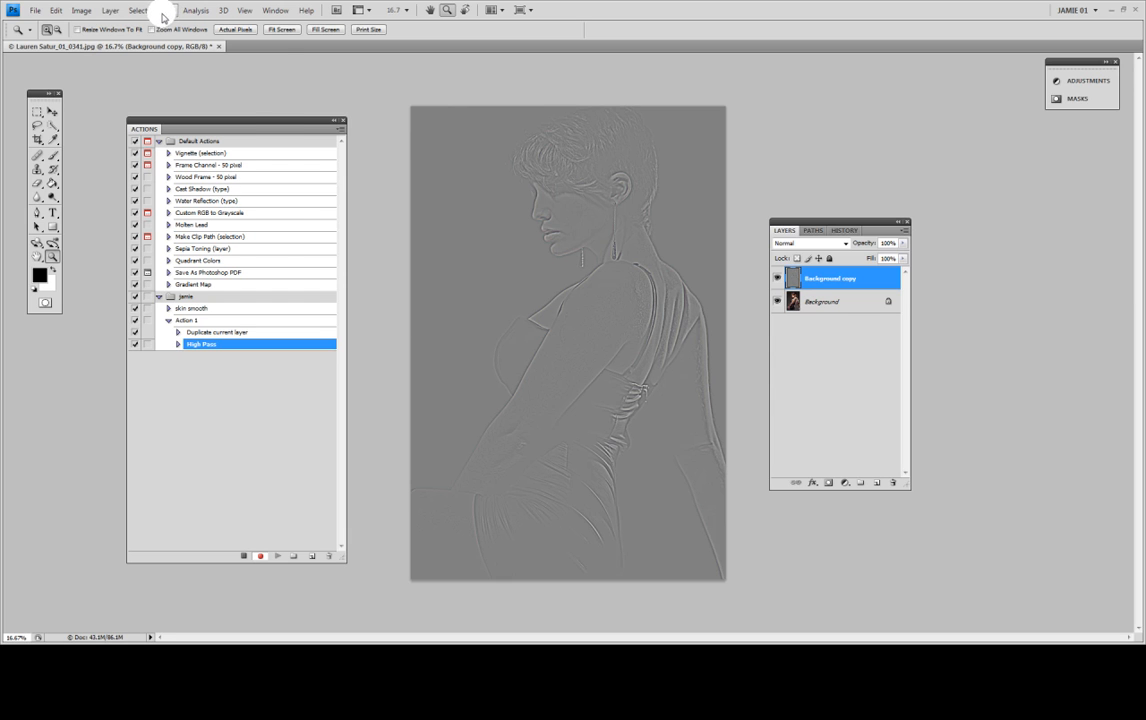
# Step: Apply a Gaussian Blur with a radius of 3.0 pixels to the Background copy layer
pyautogui.click(165, 12)
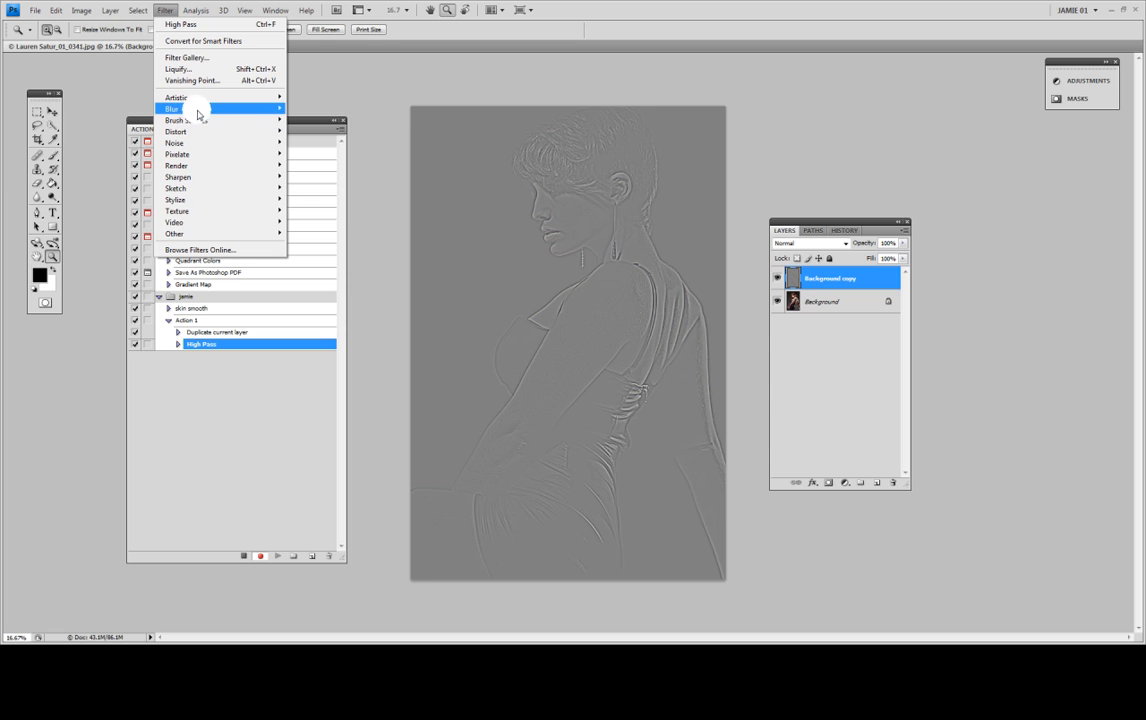
pyautogui.moveTo(200, 108)
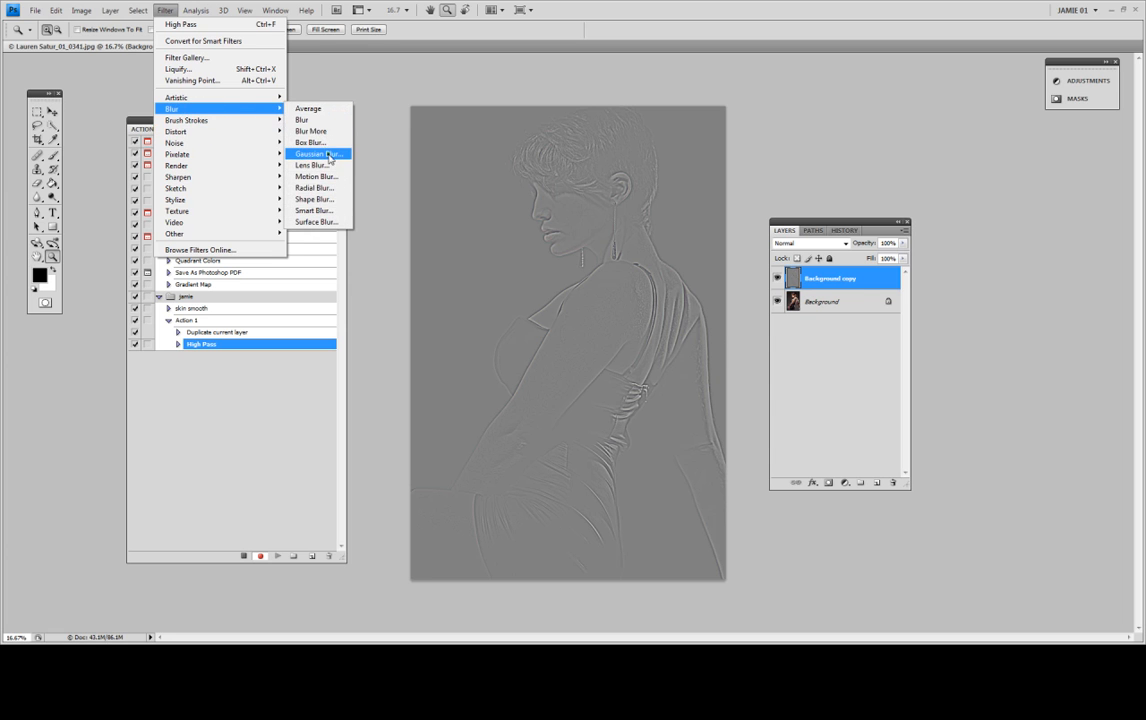
pyautogui.click(320, 154)
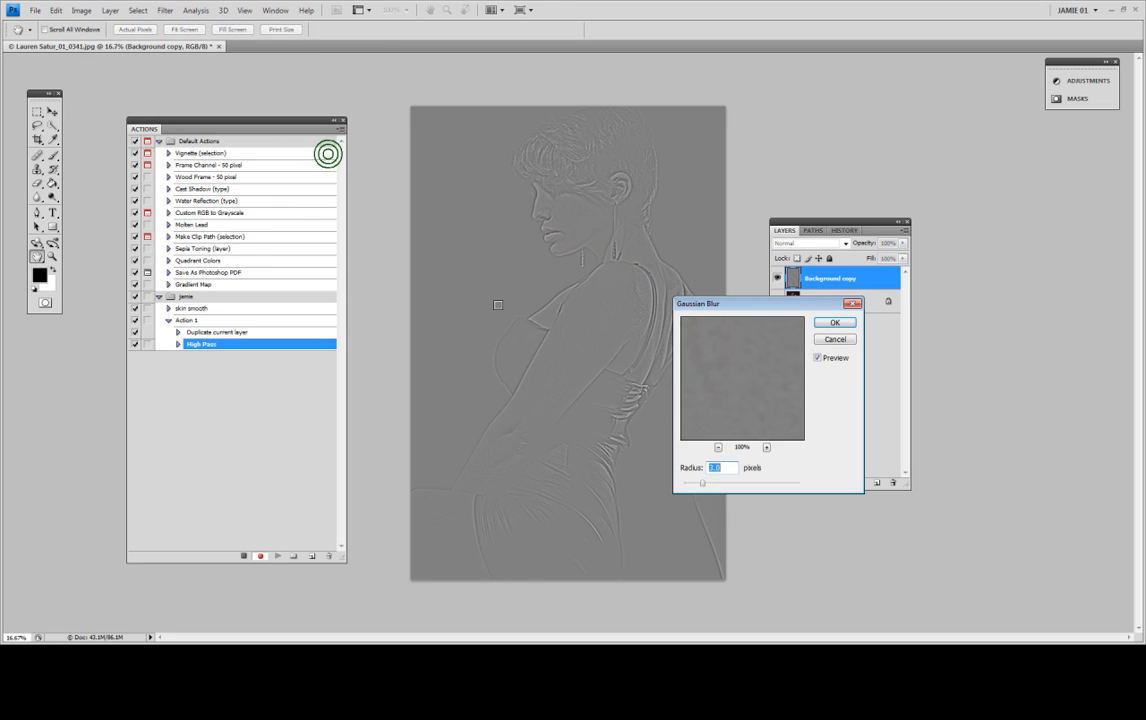
pyautogui.click(835, 322)
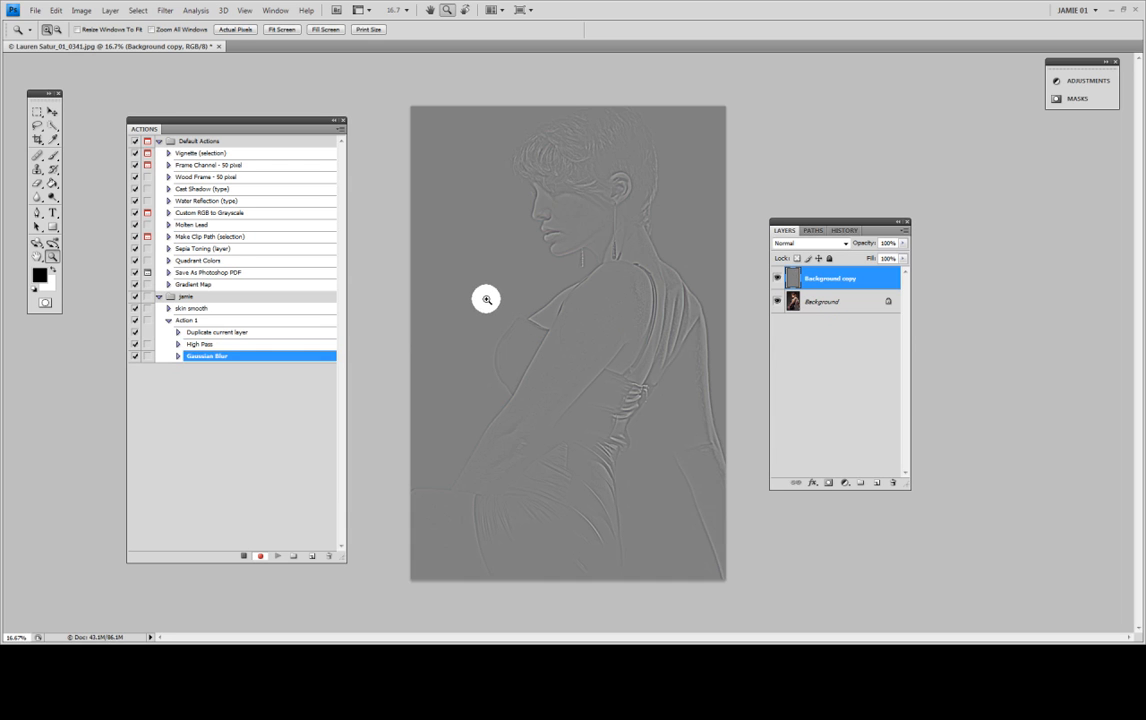
# Step: Invert the Background copy layer and set its blend mode to Linear Light
pyautogui.hotkey('ctrl', 'i')
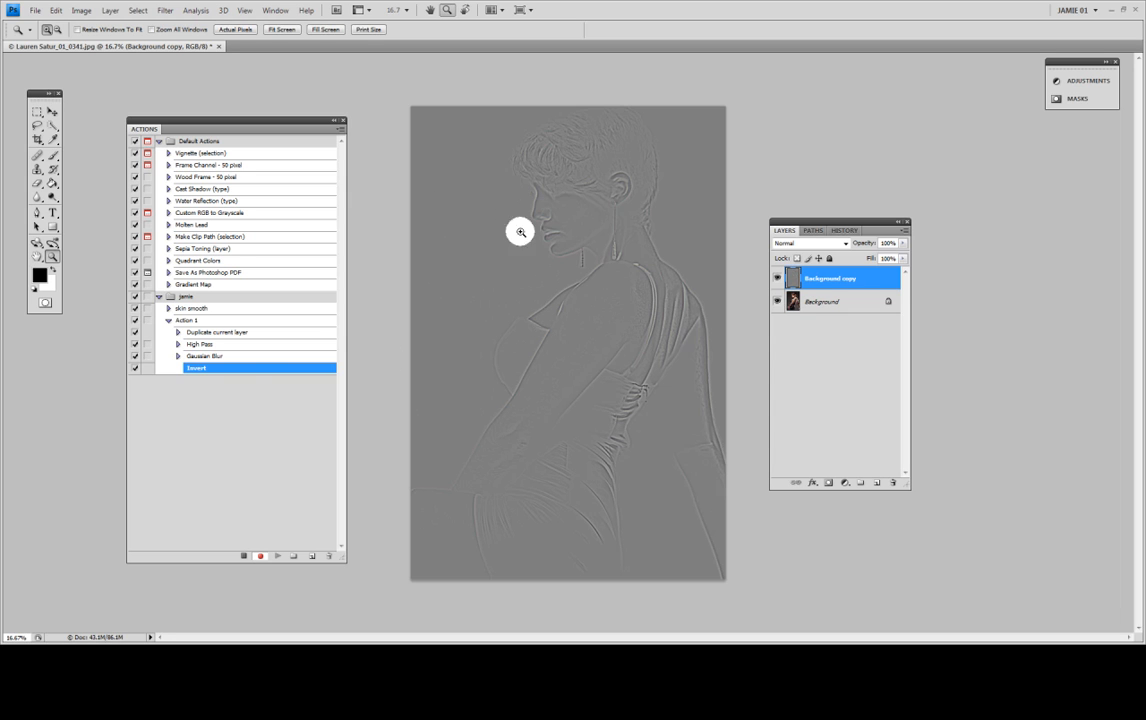
pyautogui.moveTo(195, 366)
pyautogui.mouseDown()
pyautogui.moveTo(182, 332)
pyautogui.moveTo(197, 390)
pyautogui.moveTo(202, 352)
pyautogui.moveTo(205, 379)
pyautogui.mouseUp()
pyautogui.click(841, 243)
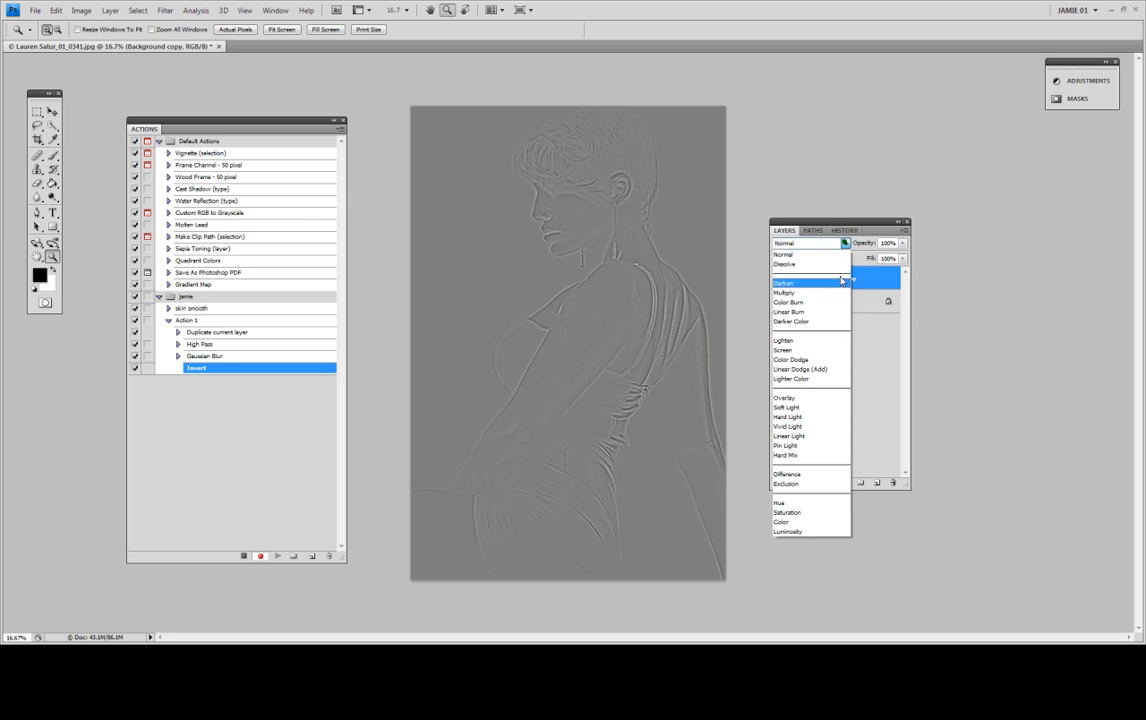
pyautogui.click(808, 436)
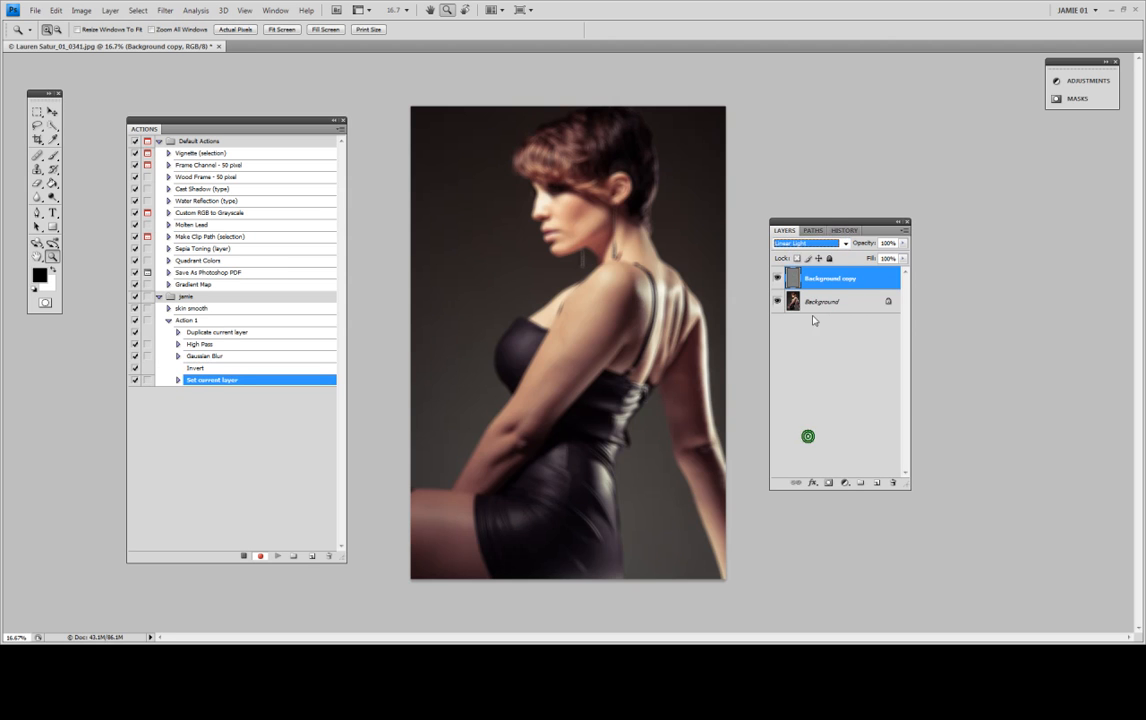
# Step: Lower the opacity of the Background copy layer to 43%
pyautogui.click(903, 243)
pyautogui.moveTo(902, 257); pyautogui.dragTo(898, 256)
pyautogui.click(871, 257)
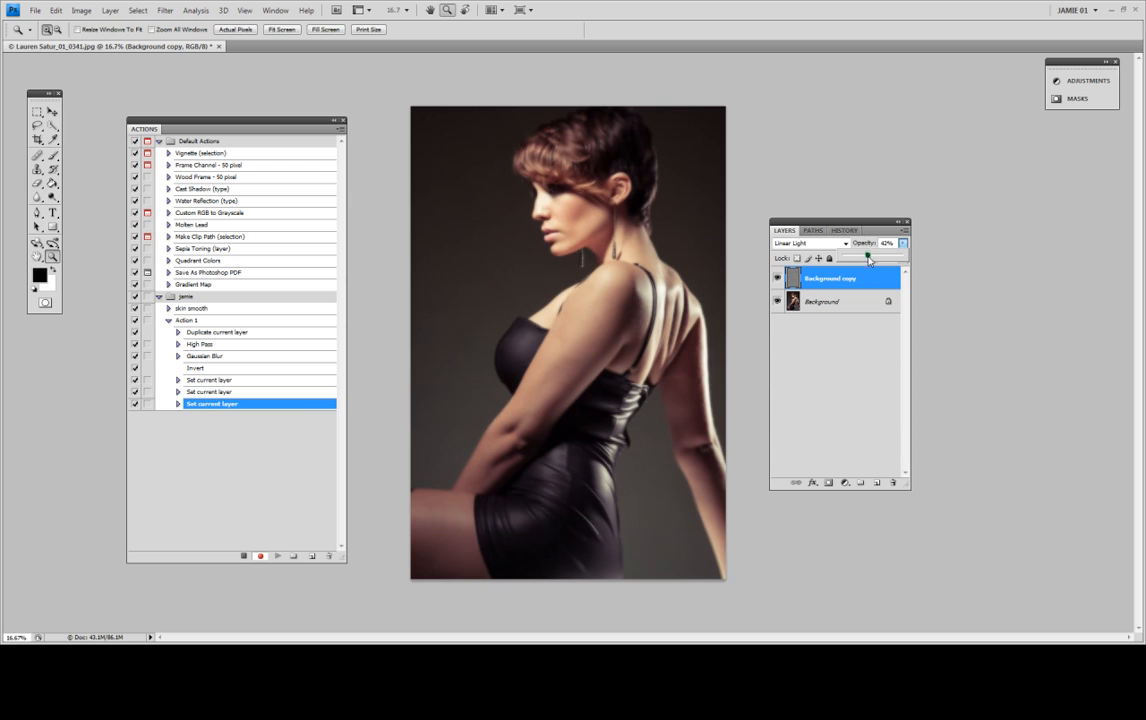
pyautogui.click(869, 257)
pyautogui.click(869, 257)
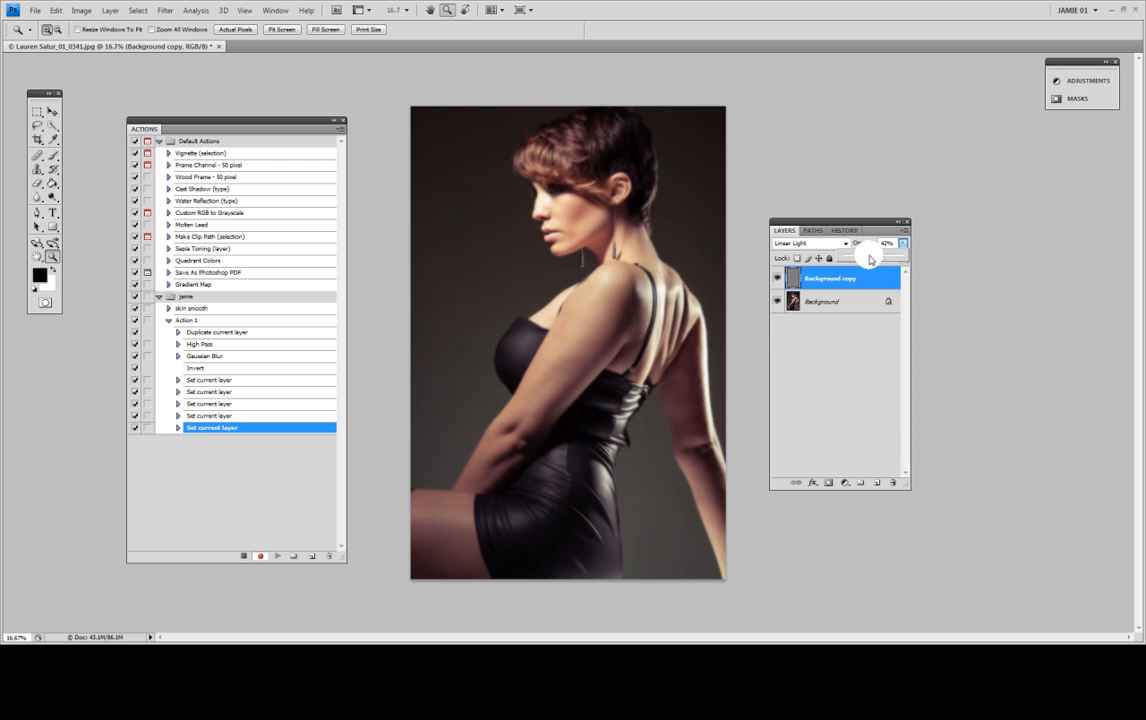
pyautogui.click(869, 257)
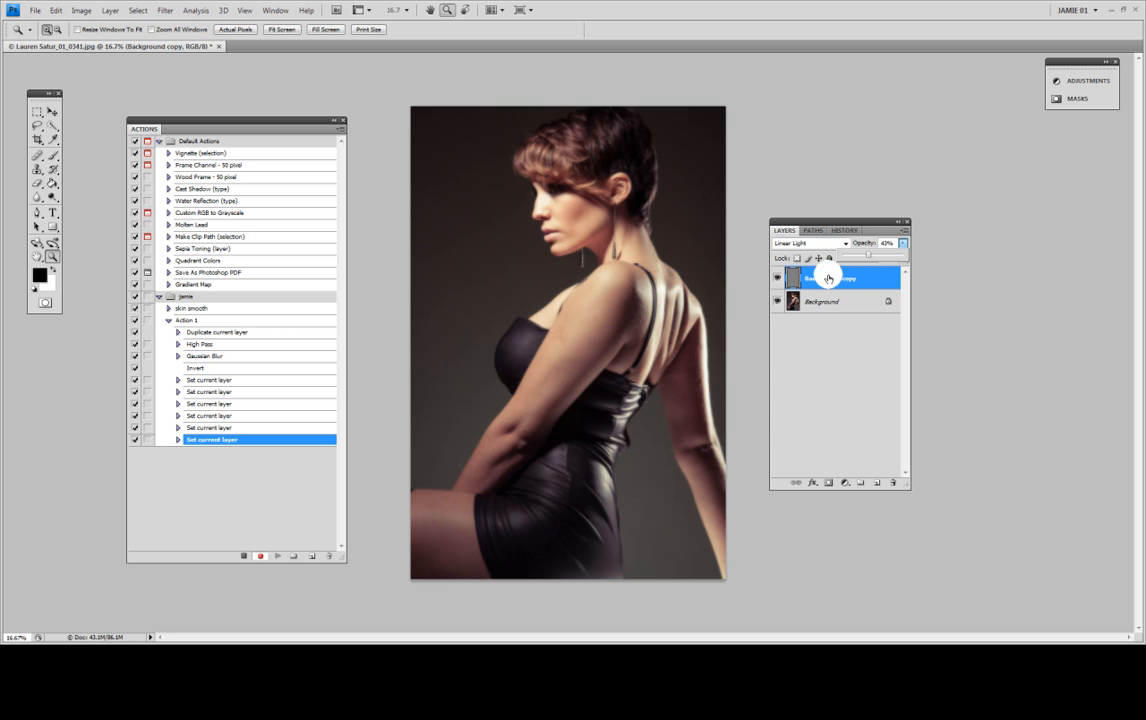
# Step: Add a layer mask to the Background copy layer and invert the mask to black
pyautogui.click(829, 482)
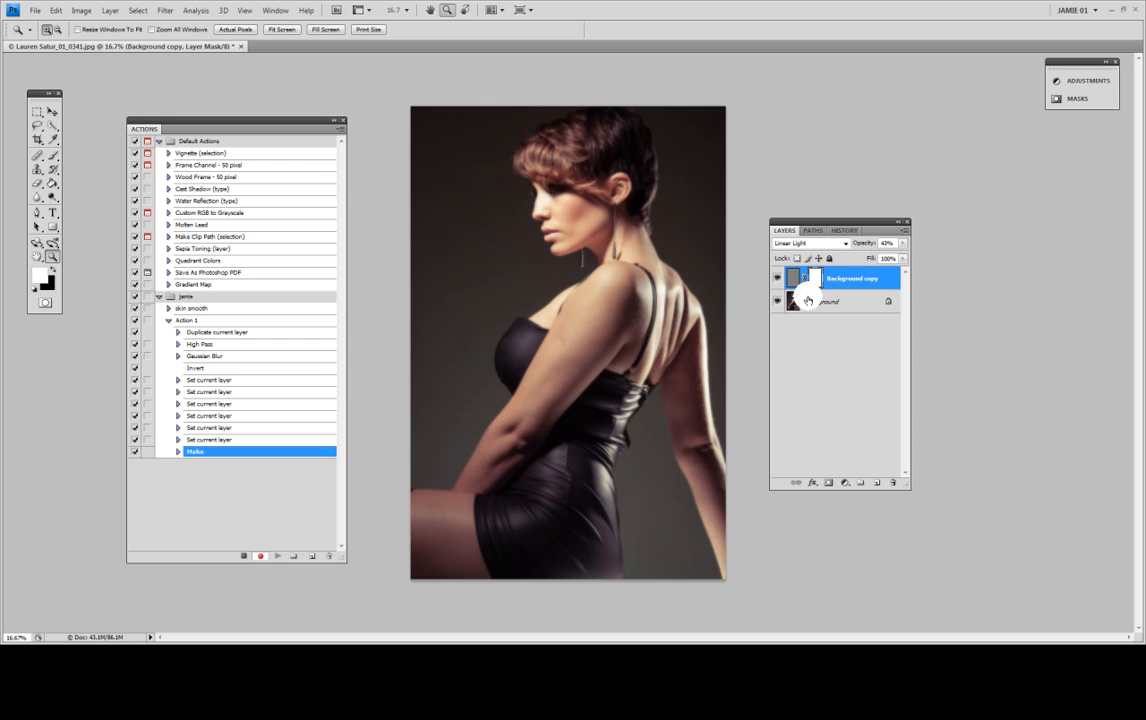
pyautogui.hotkey('ctrl', 'i')
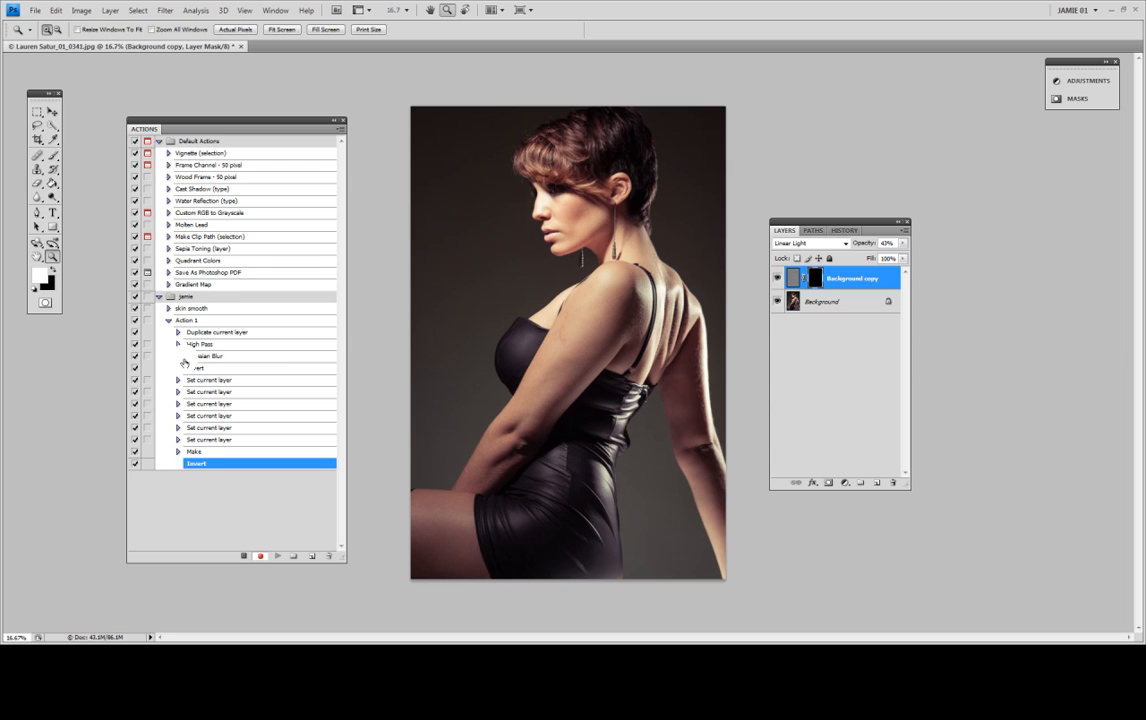
# Step: Stop recording Action 1 and collapse its list of recorded commands
pyautogui.click(240, 556)
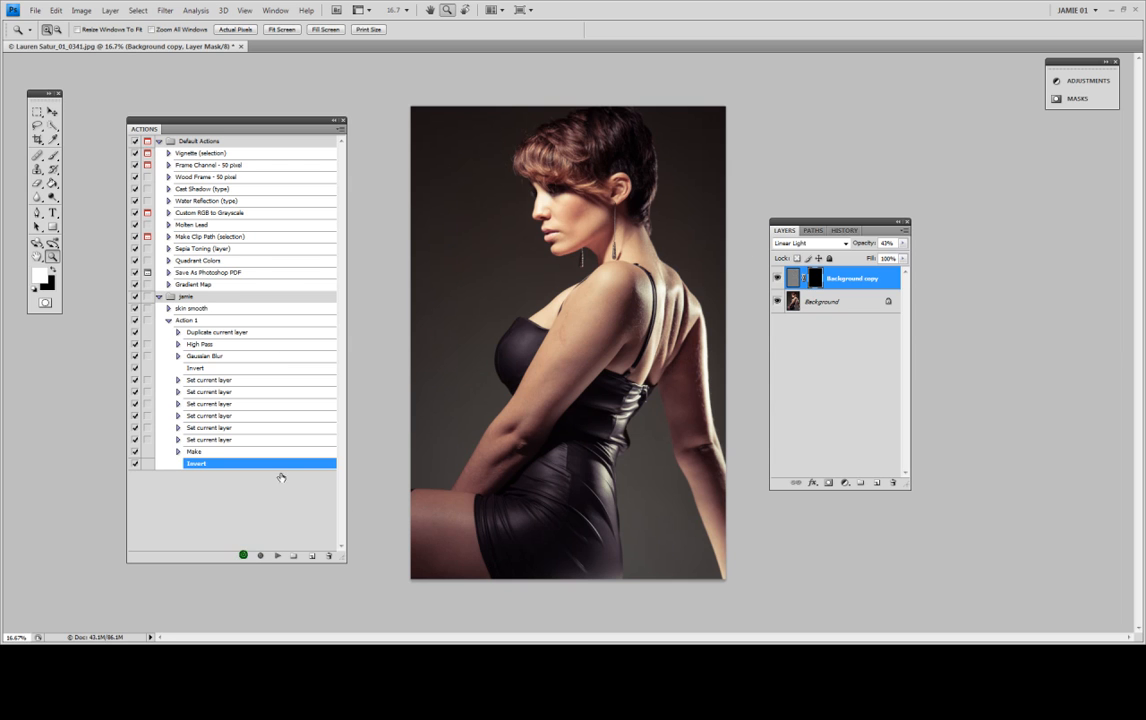
pyautogui.click(168, 321)
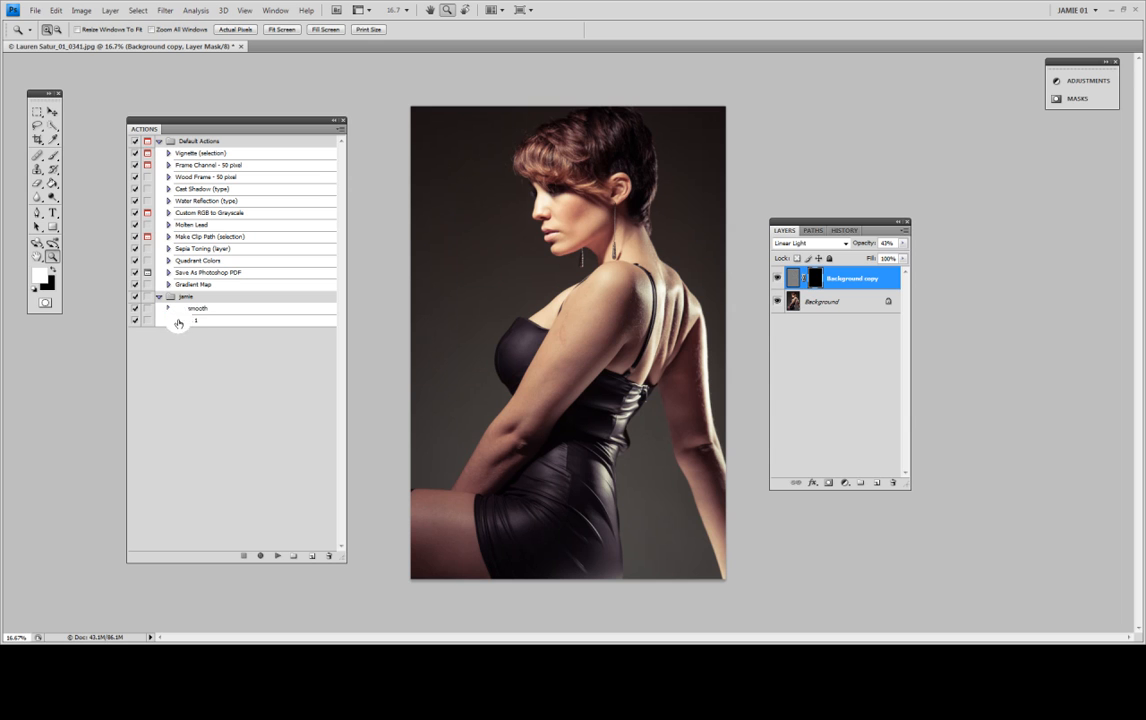
# Step: Compare the recorded commands and settings of the skin smooth action with those of Action 1
pyautogui.click(168, 309)
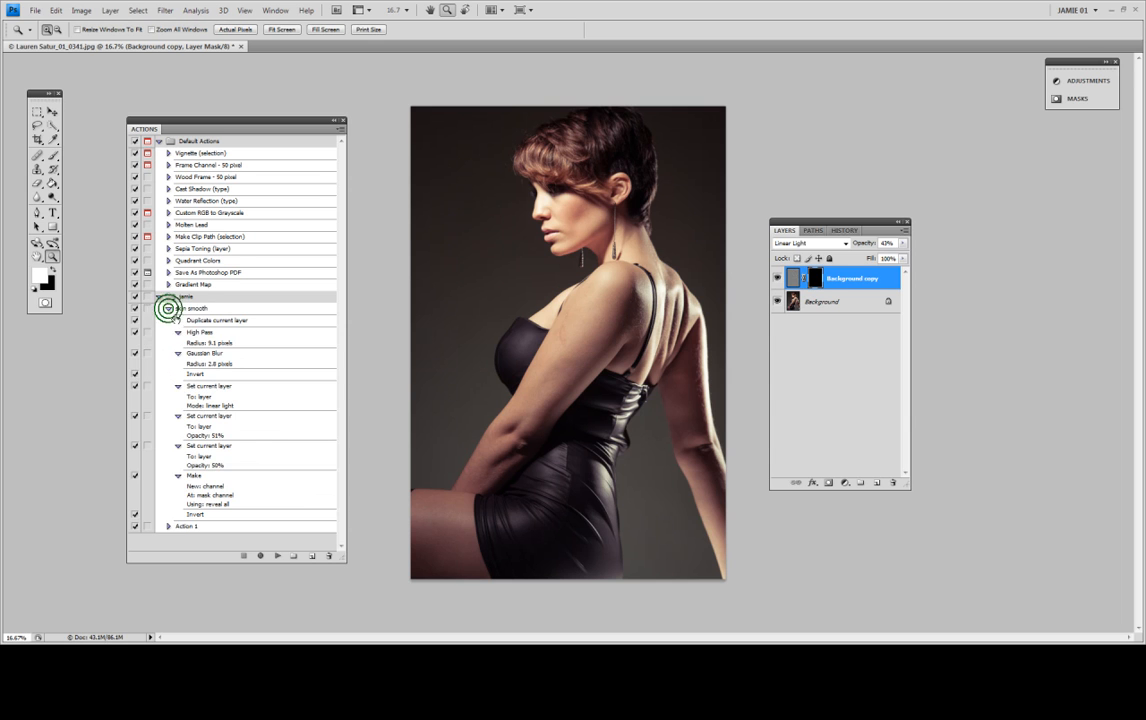
pyautogui.click(168, 308)
pyautogui.click(168, 320)
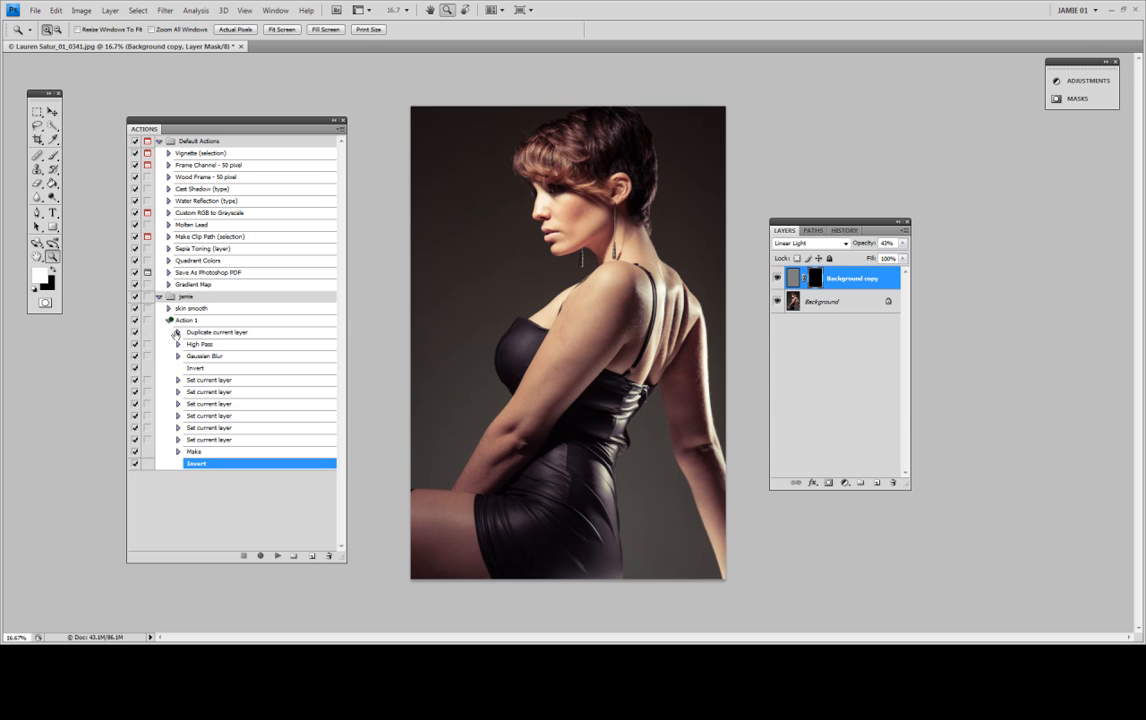
pyautogui.click(178, 345)
pyautogui.click(178, 365)
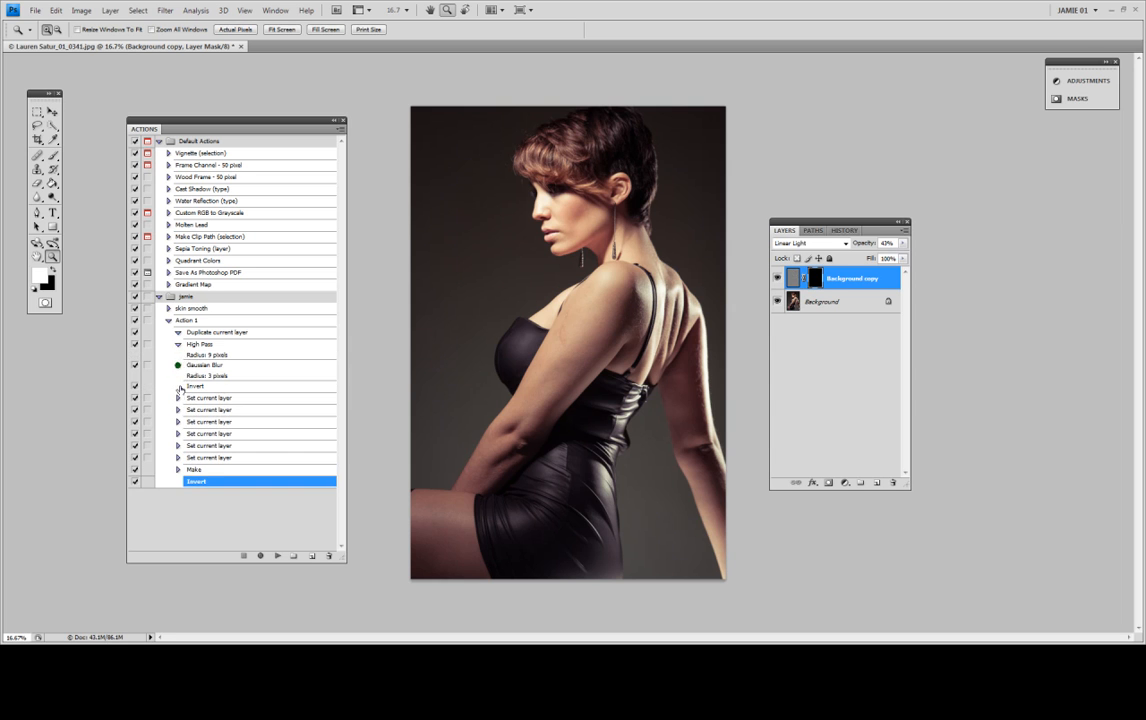
pyautogui.click(178, 398)
pyautogui.click(184, 310)
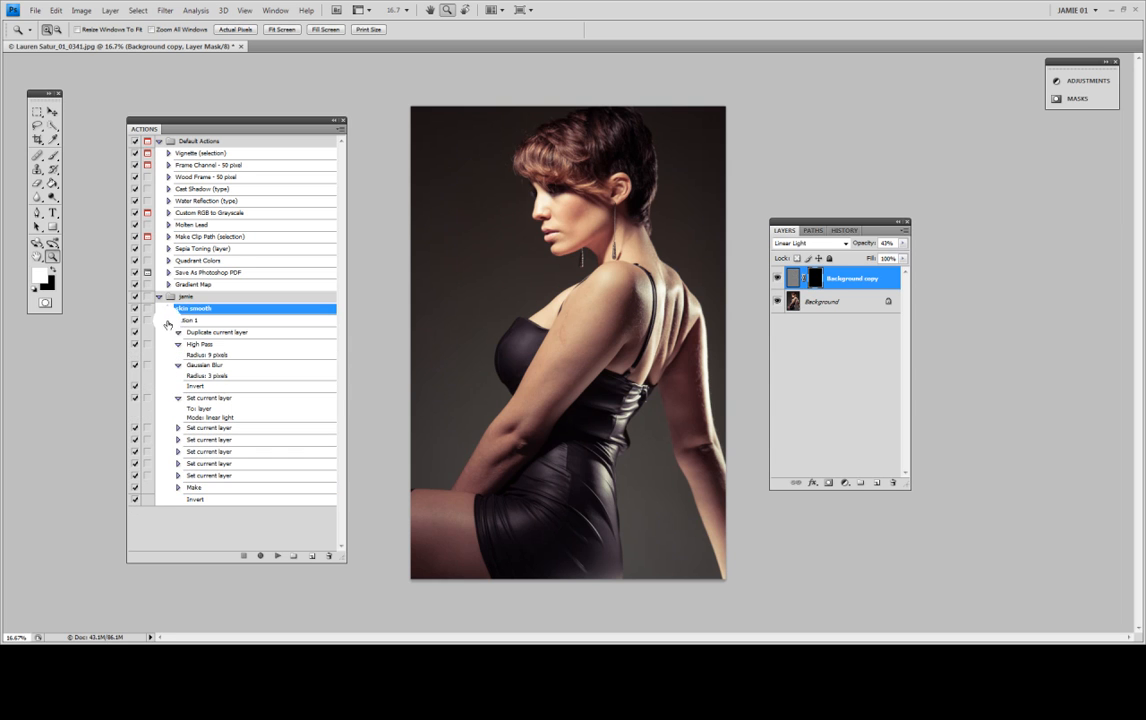
pyautogui.click(168, 321)
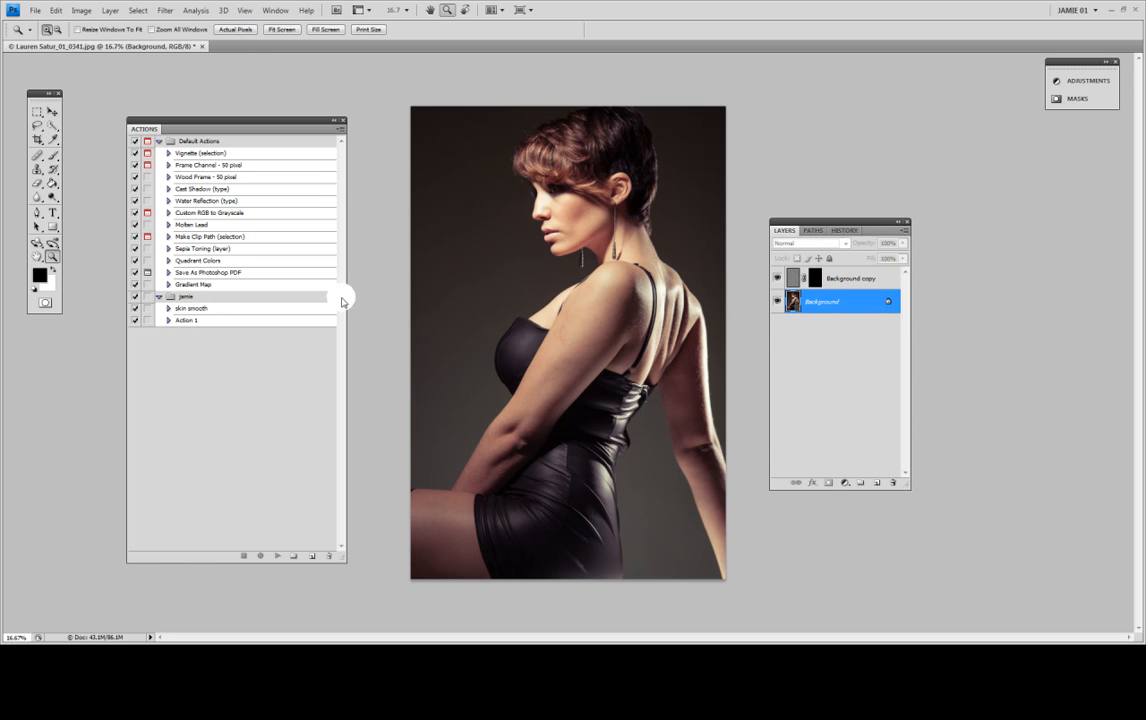
# Step: Play the skin smooth action on the Background layer
pyautogui.click(168, 309)
pyautogui.click(168, 309)
pyautogui.click(198, 310)
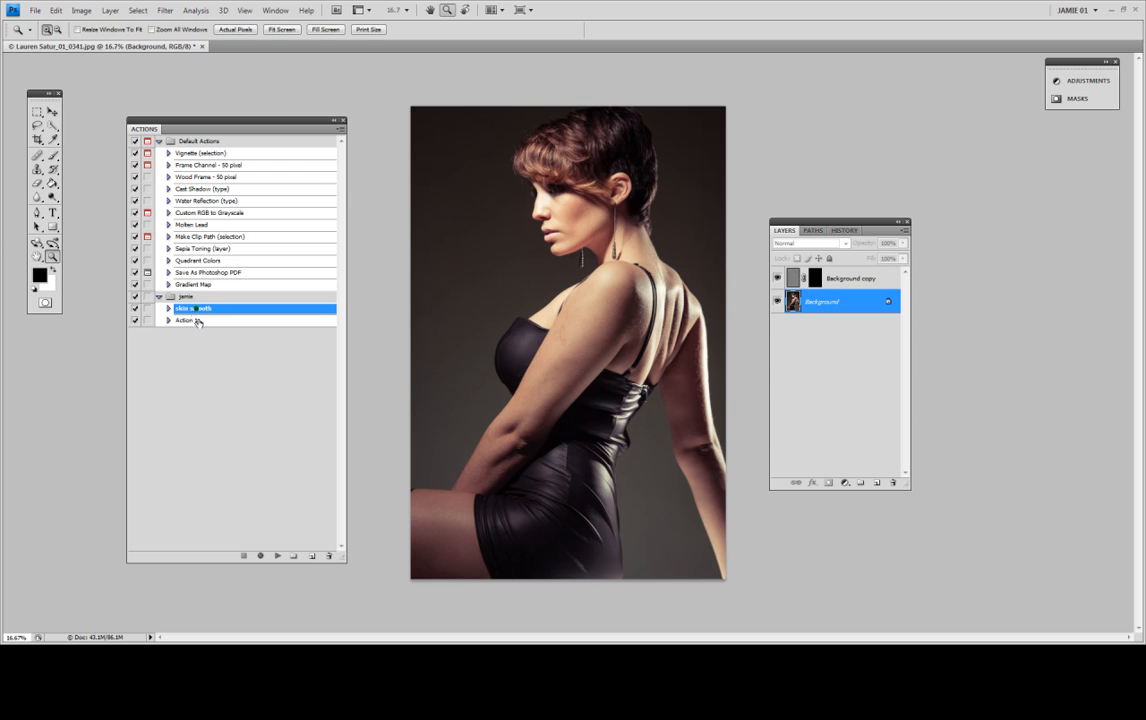
pyautogui.click(277, 555)
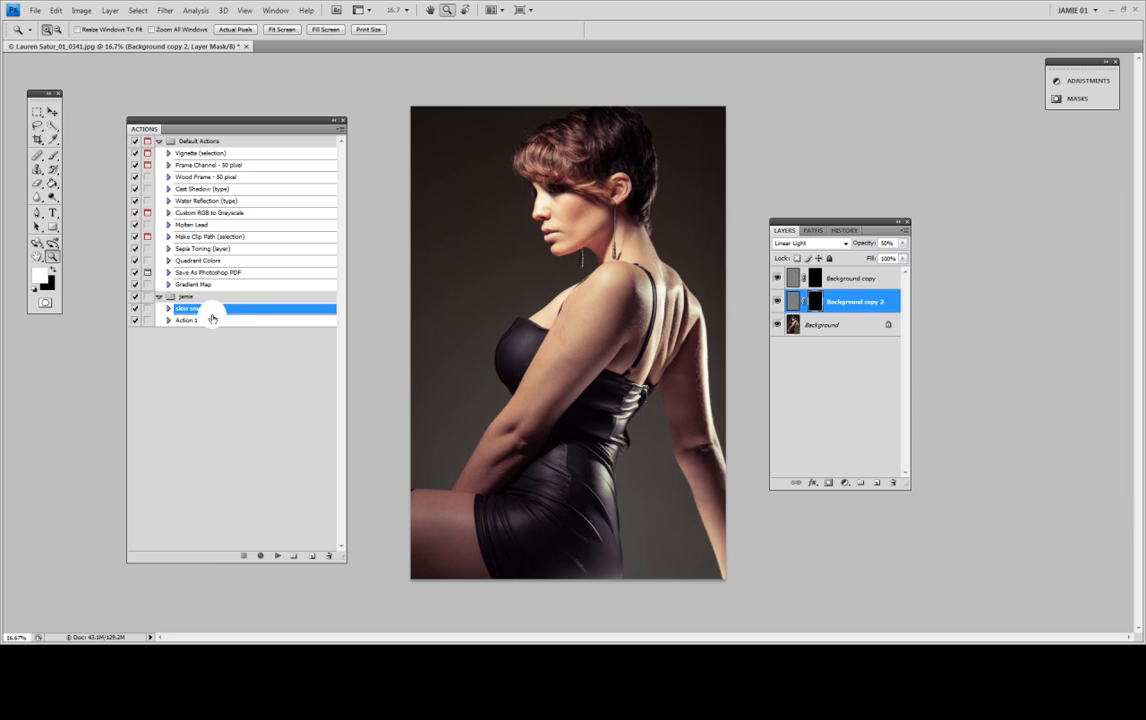
# Step: Create a new action set with the default name Set 1
pyautogui.click(293, 556)
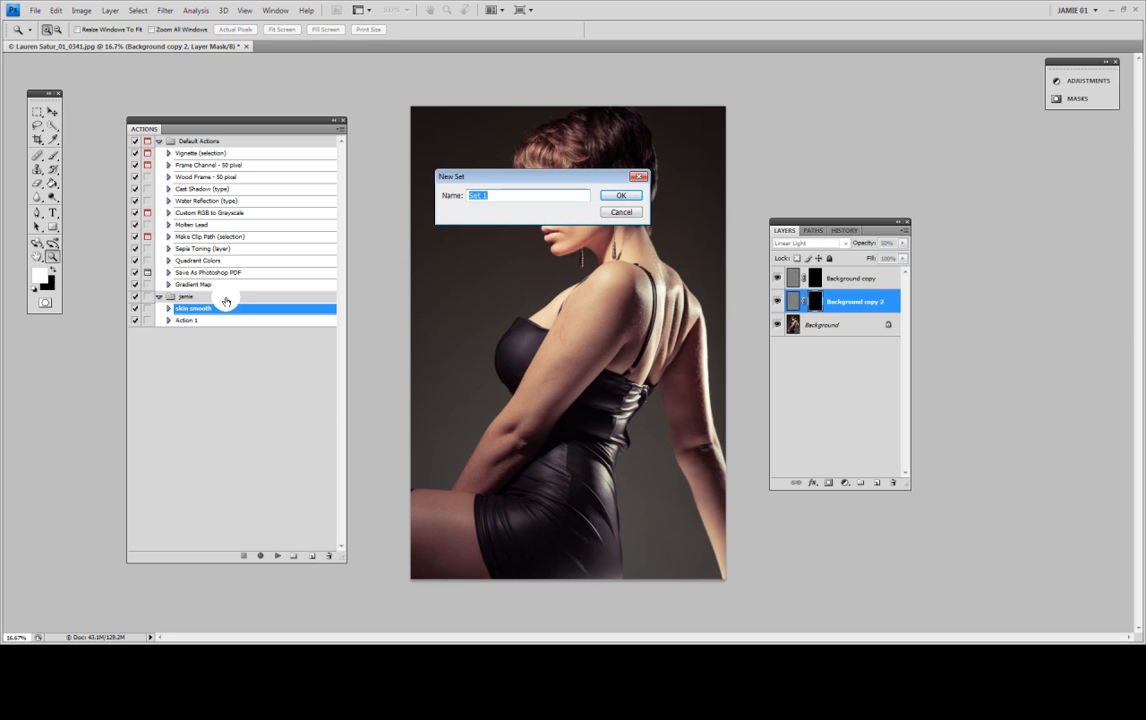
pyautogui.click(620, 195)
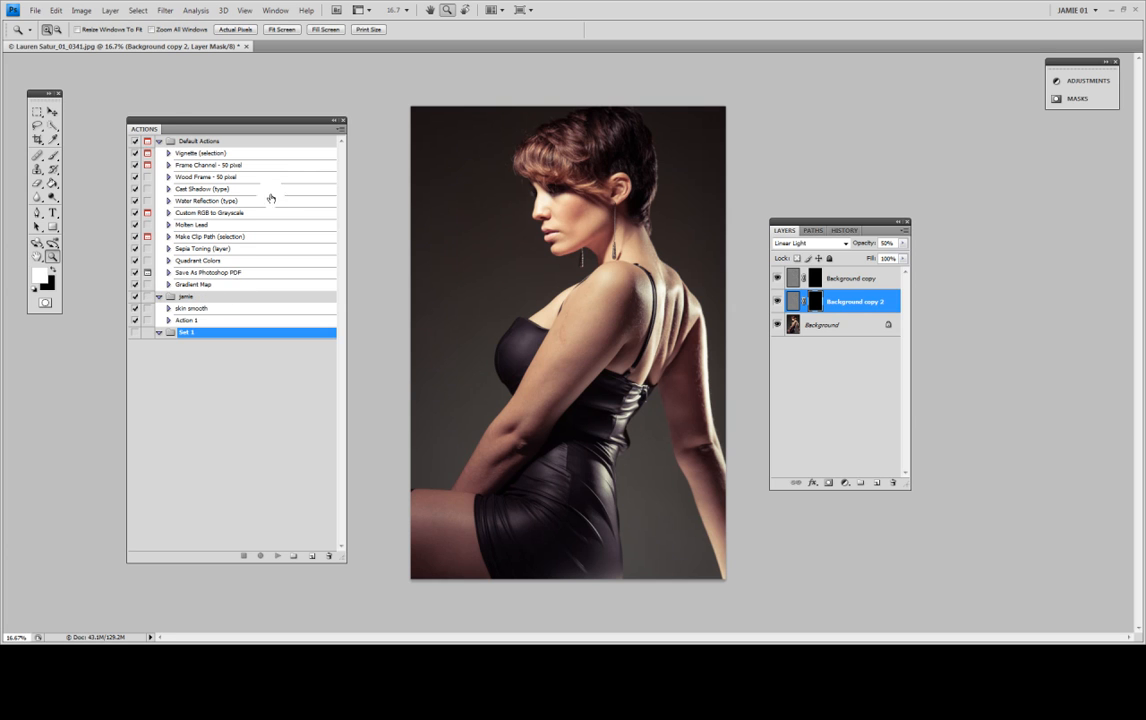
# Step: Examine the recorded commands of the Custom RGB to Grayscale and skin smooth actions
pyautogui.click(158, 141)
pyautogui.click(158, 141)
pyautogui.click(168, 213)
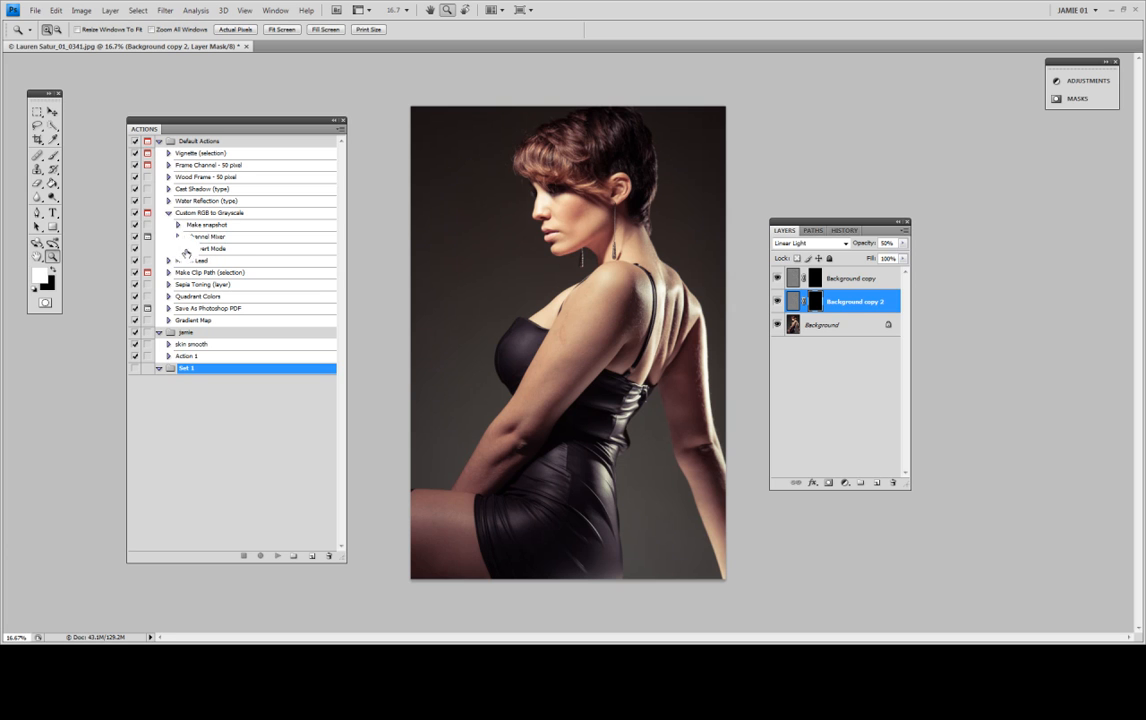
pyautogui.click(169, 345)
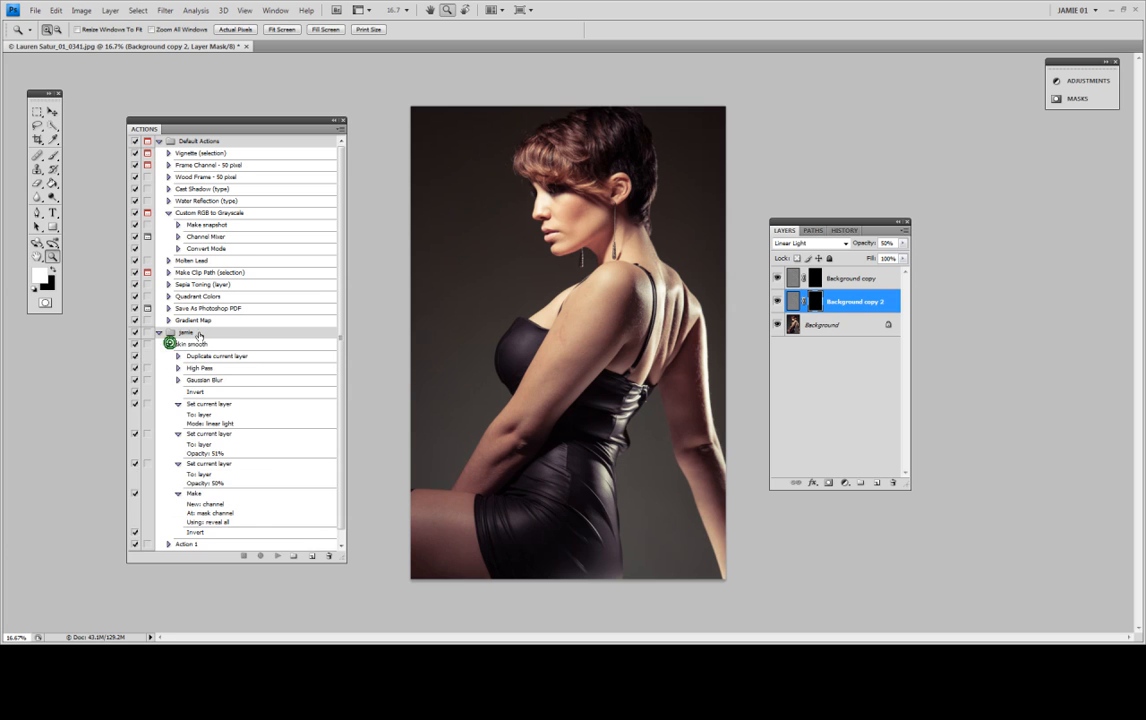
# Step: Try excluding the Gaussian Blur command from the skin smooth action and toggling its dialog pause, and collapse the action's set
pyautogui.click(135, 380)
pyautogui.click(134, 382)
pyautogui.click(178, 381)
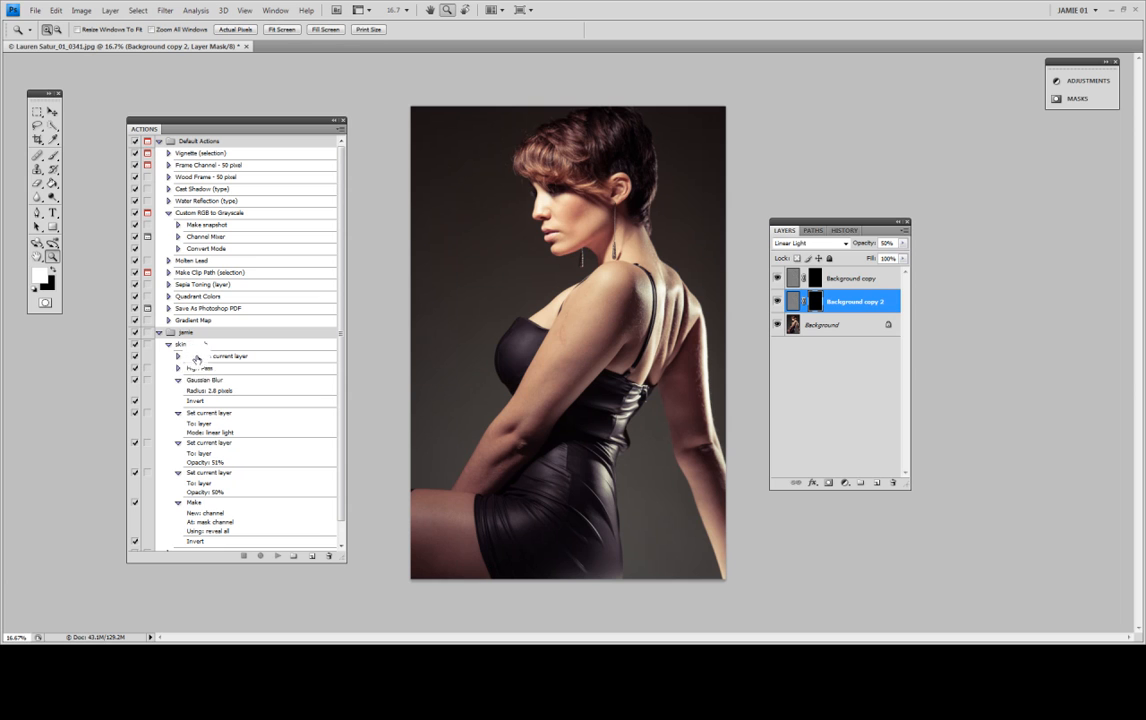
pyautogui.click(147, 380)
pyautogui.click(159, 332)
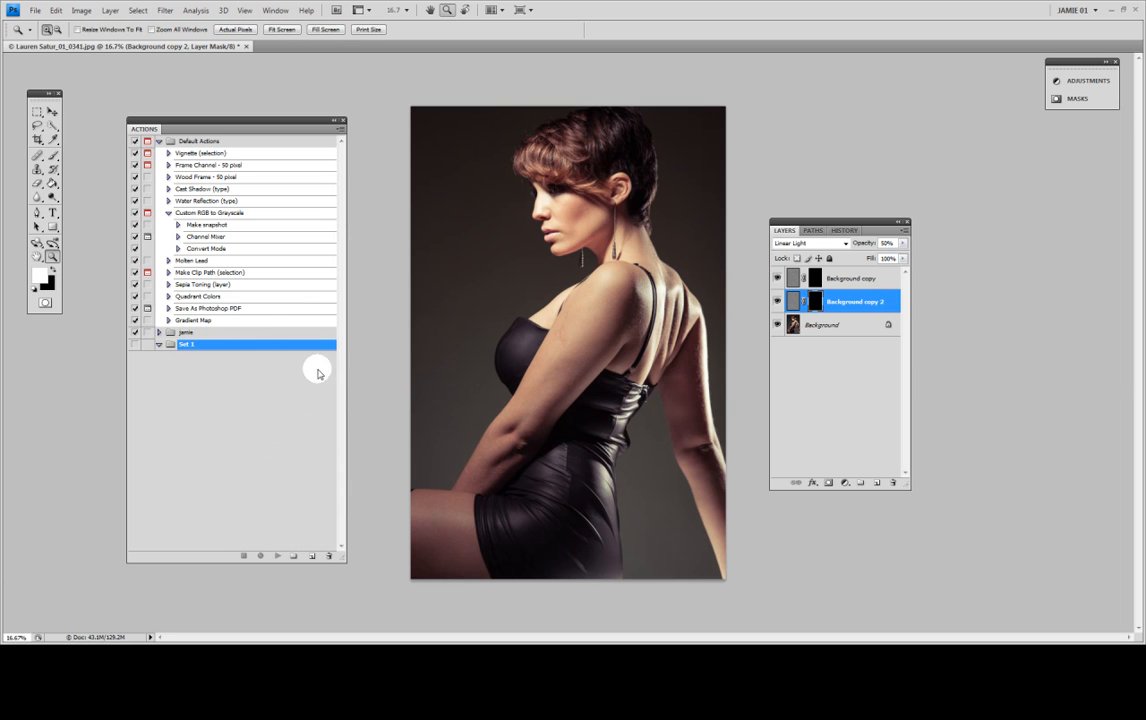